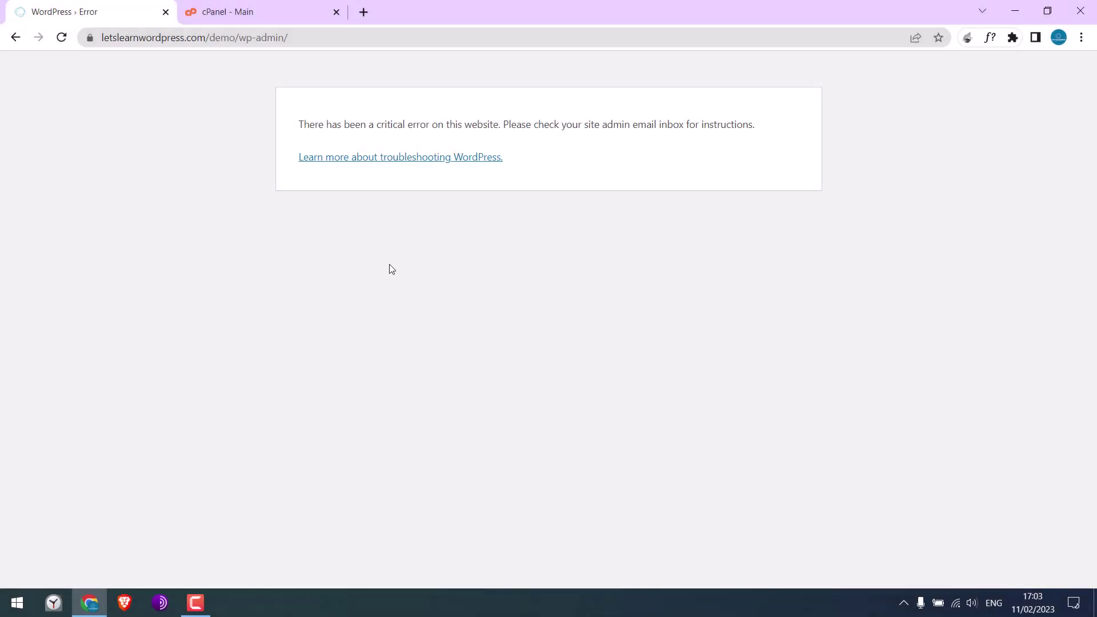
Step: Load the site's wp-admin page and confirm it still shows the critical error
drag(375, 132, 497, 131)
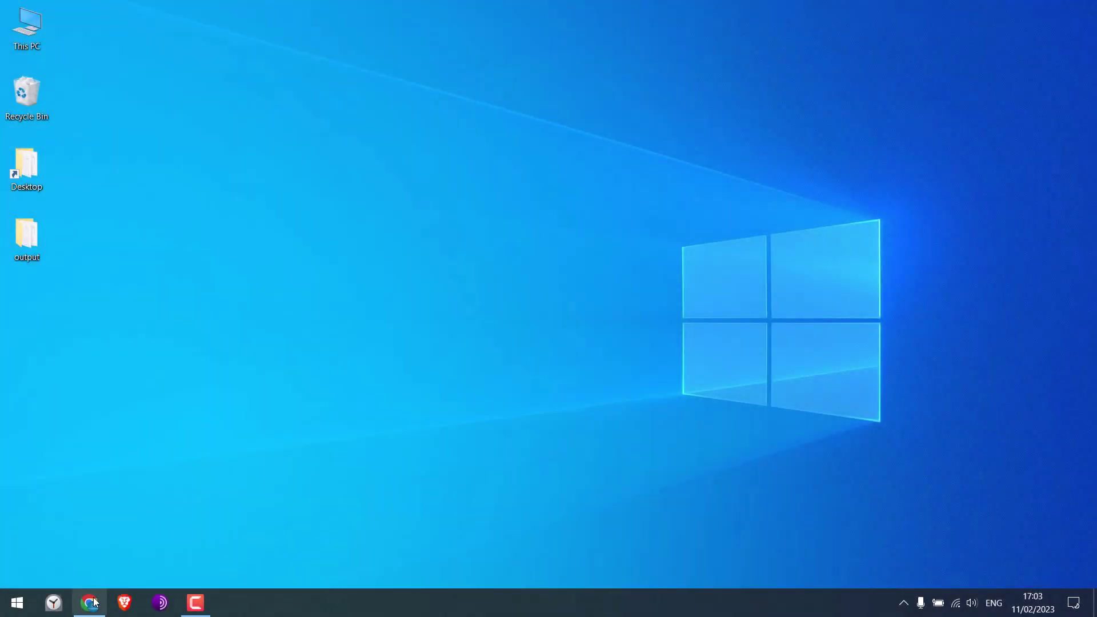
click(96, 599)
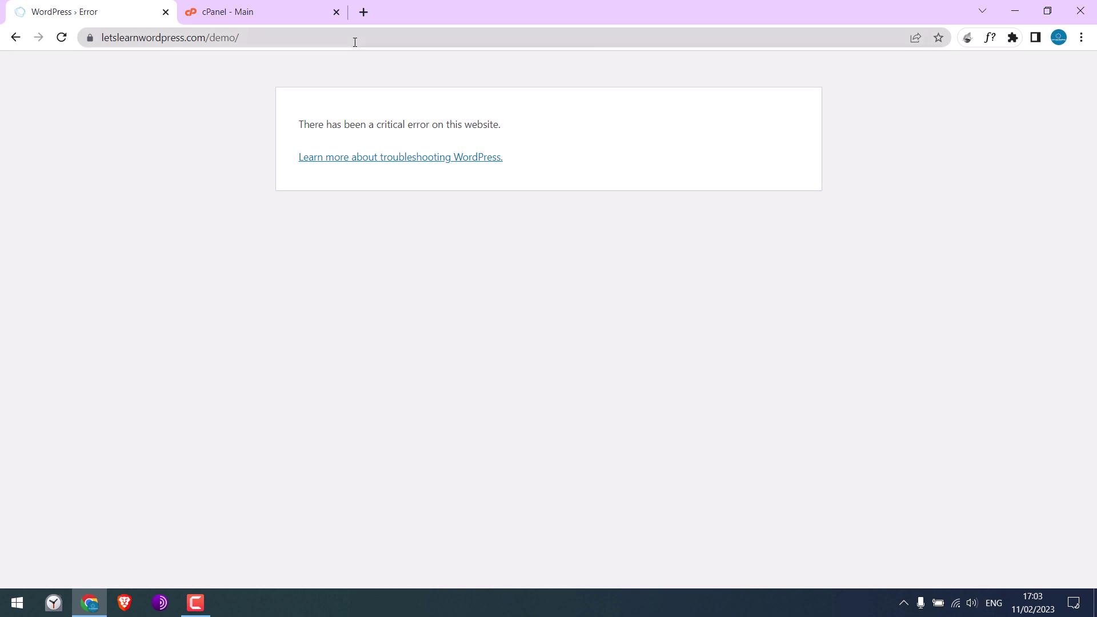
click(372, 39)
text(wp-admin)
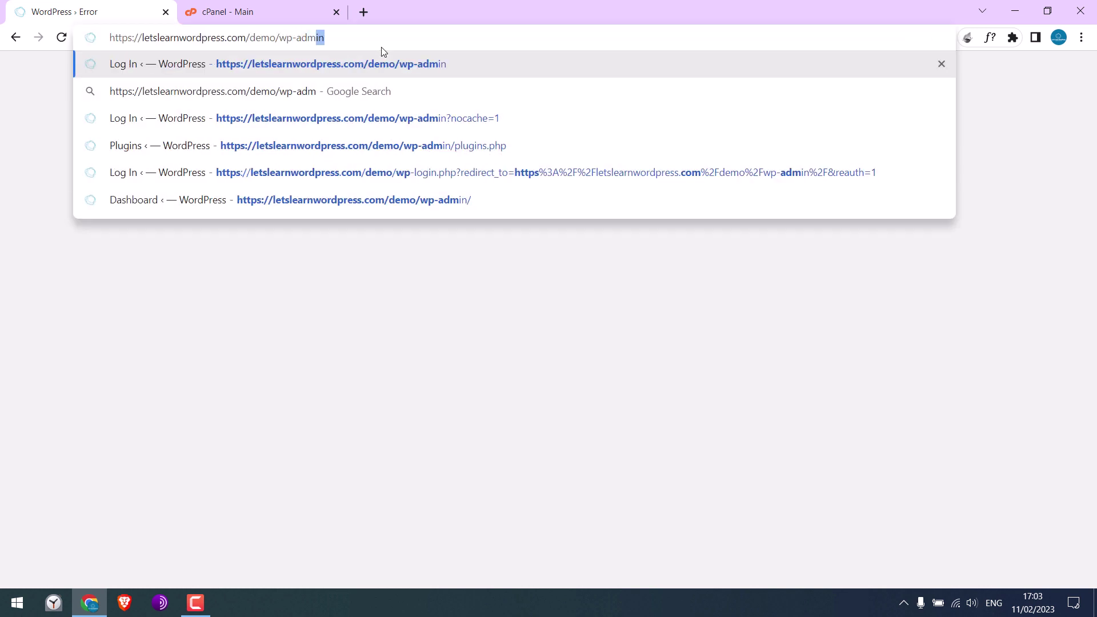
key(Return)
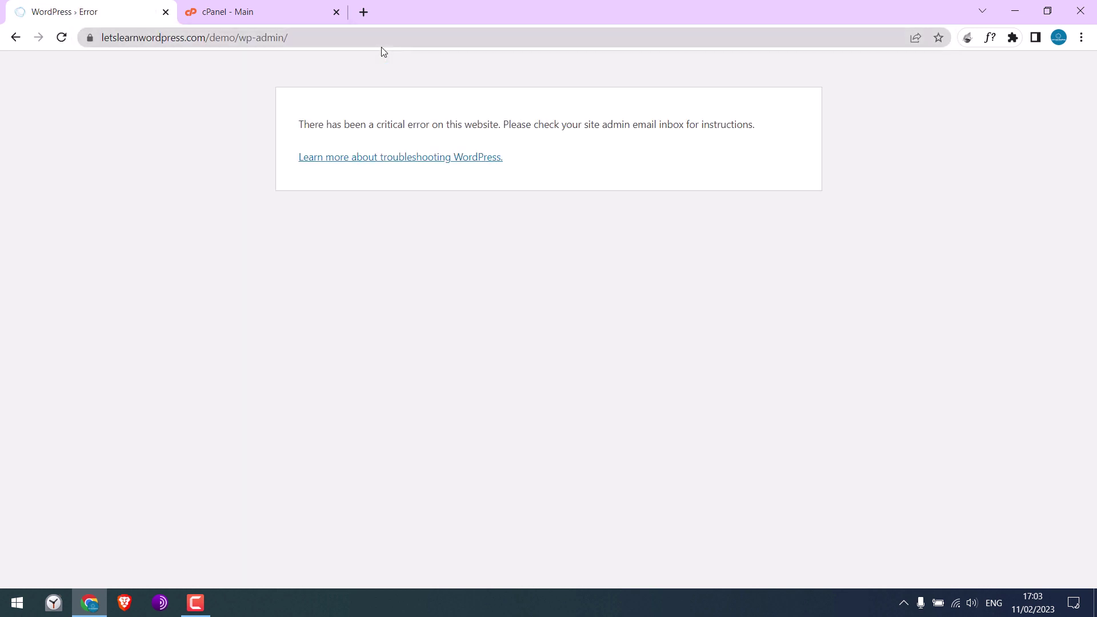
Step: Launch File Manager from the cPanel dashboard's Files section
drag(373, 126, 498, 130)
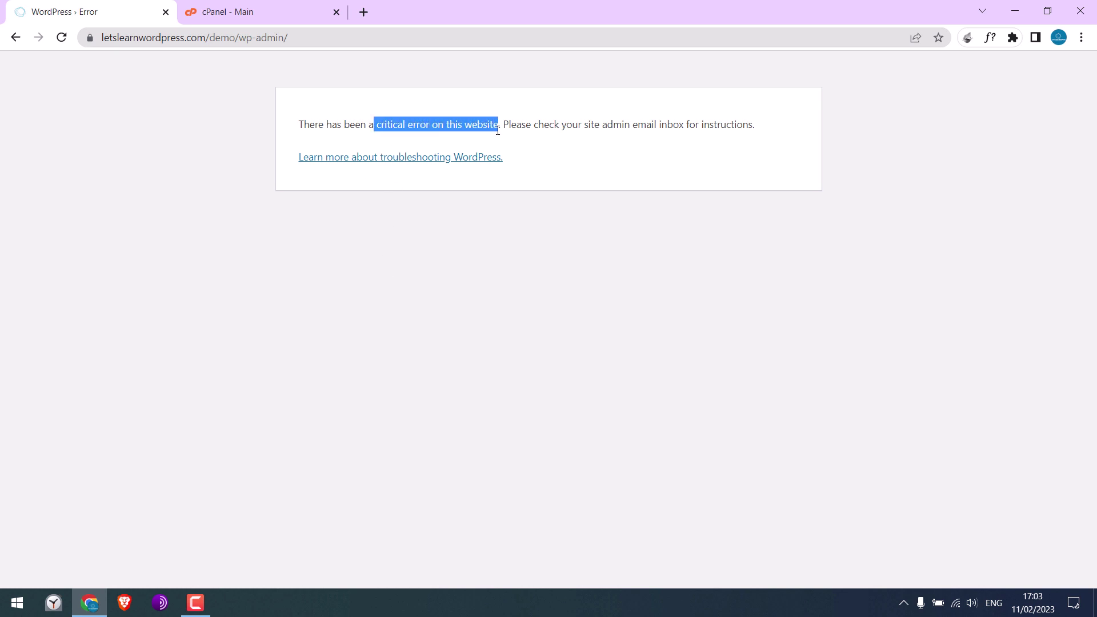
click(537, 187)
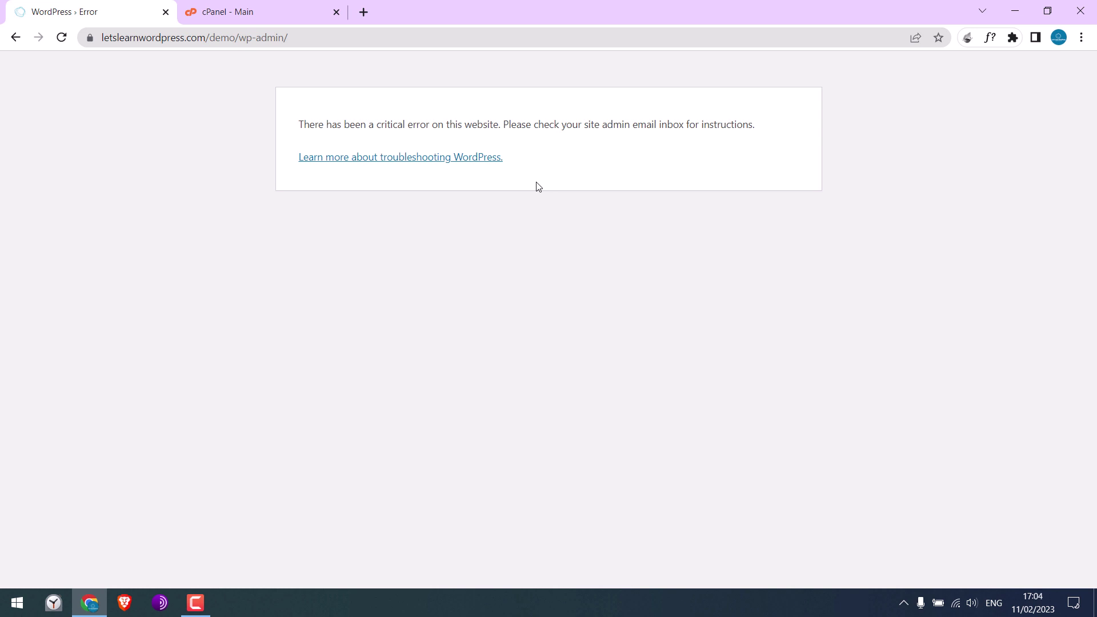
click(266, 16)
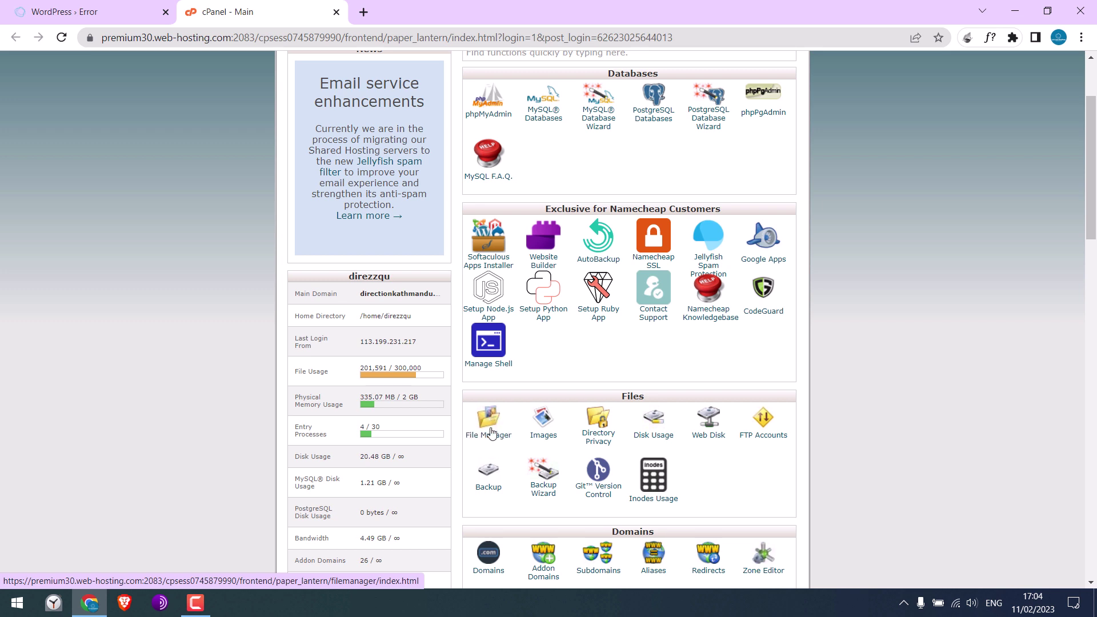
click(486, 437)
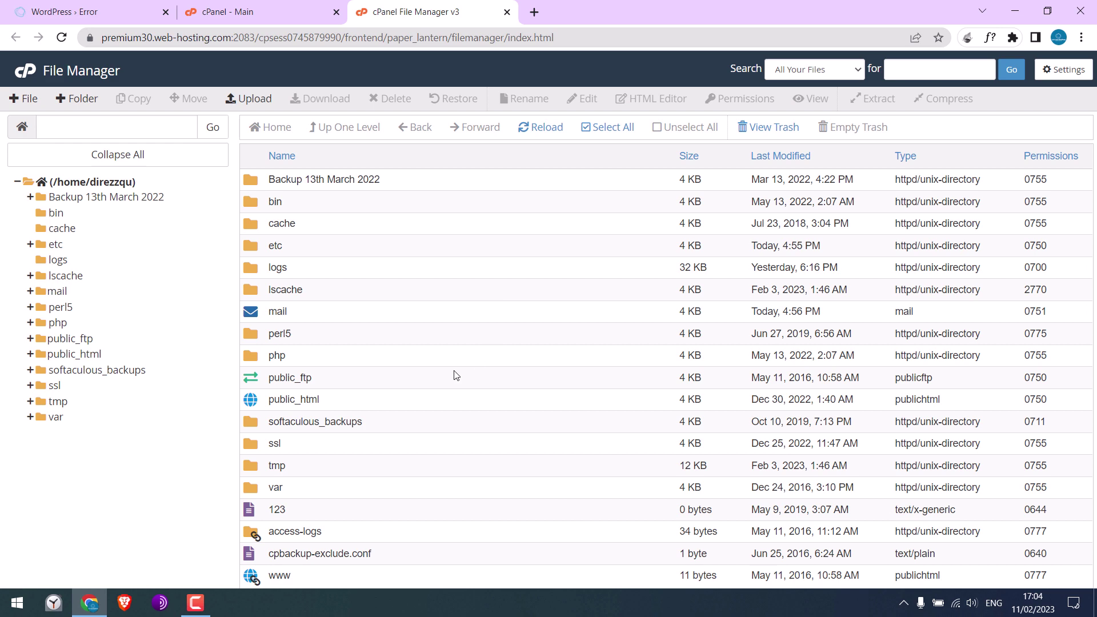
Step: Edit the site's error_log from public_html to read the parse error at line 43
double_click(260, 404)
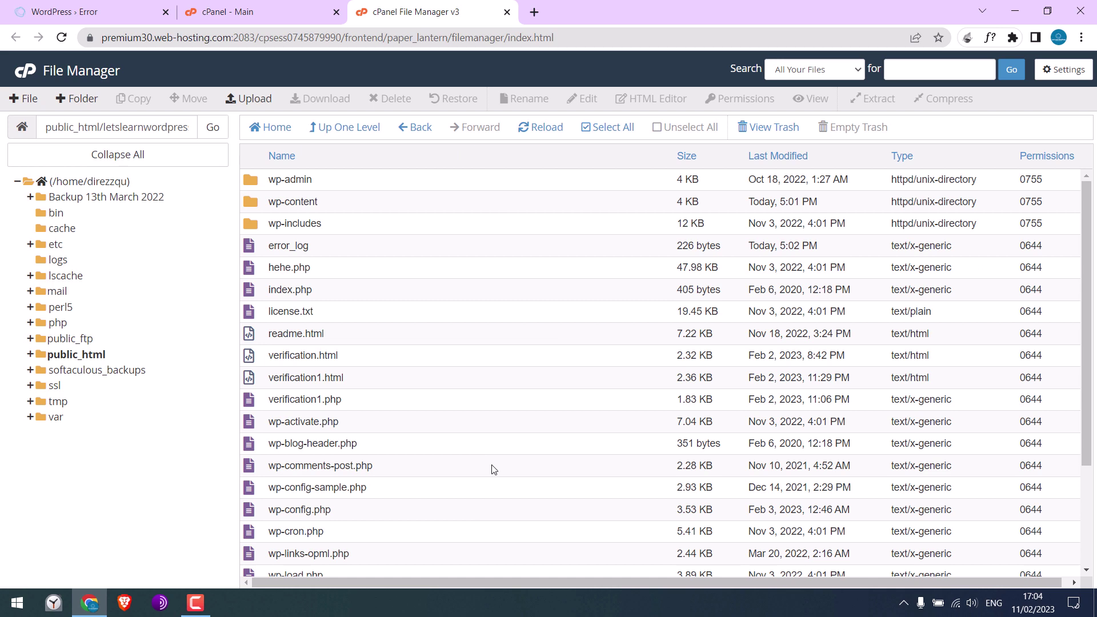
click(68, 13)
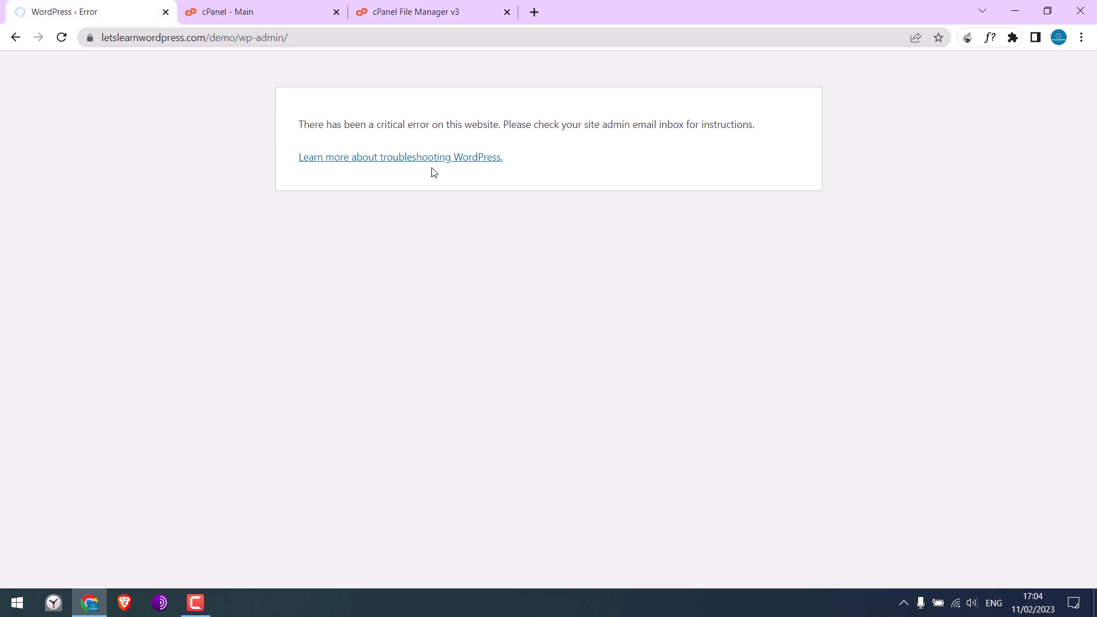
click(416, 20)
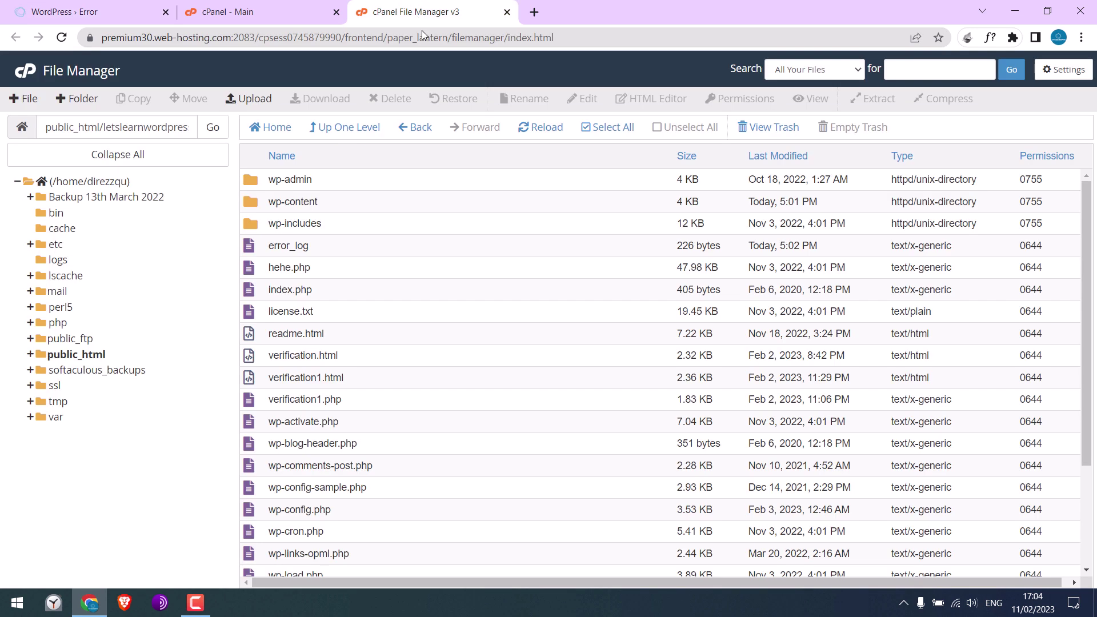
click(256, 249)
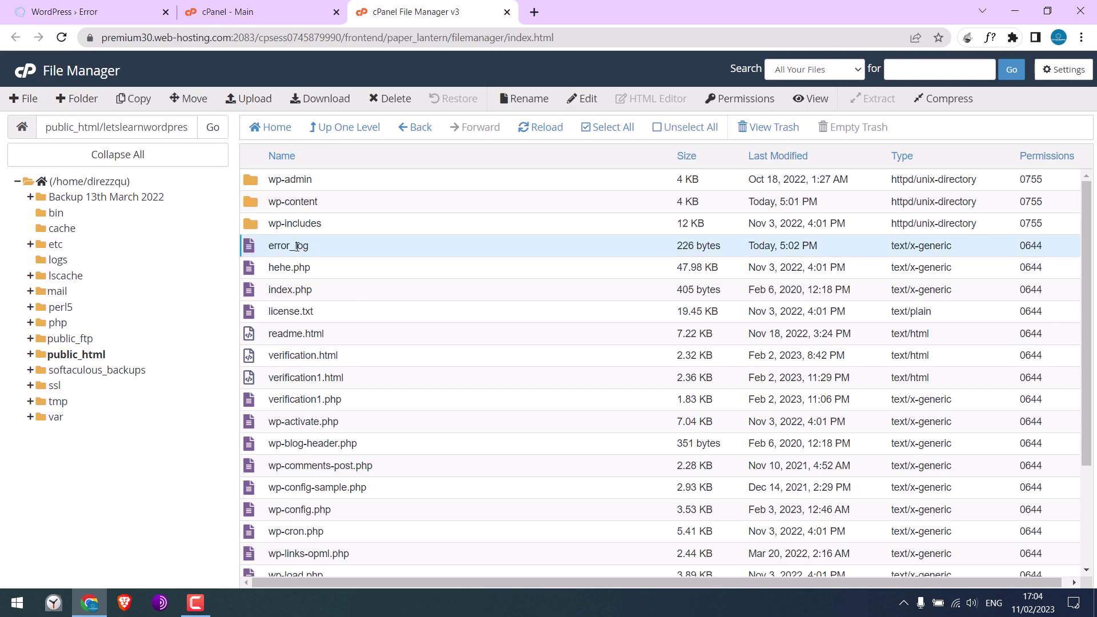
right_click(298, 247)
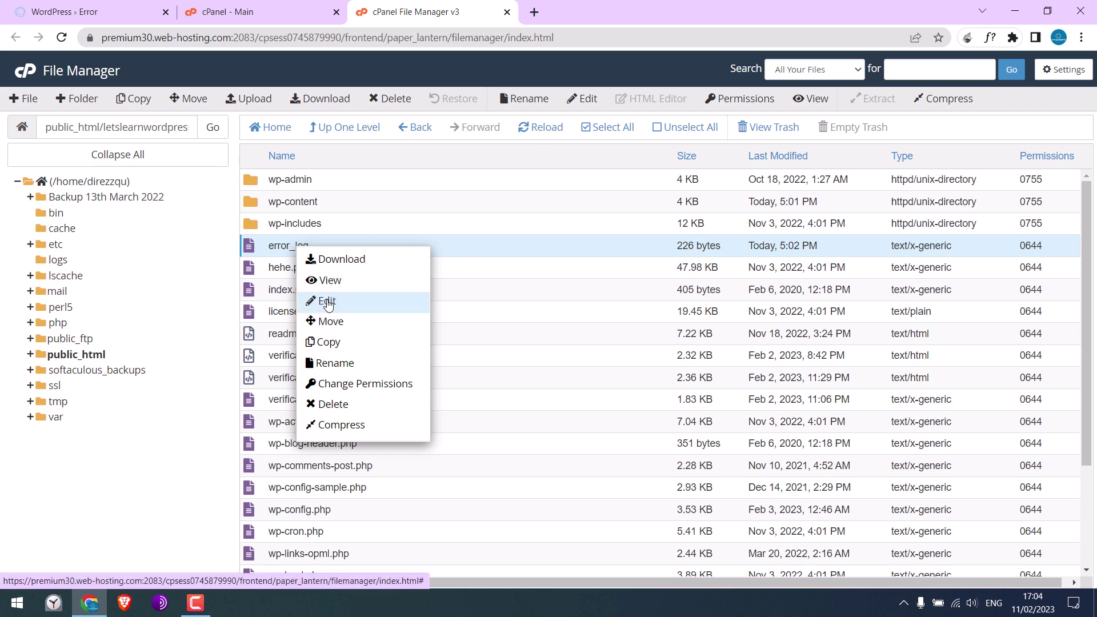
click(327, 303)
click(676, 431)
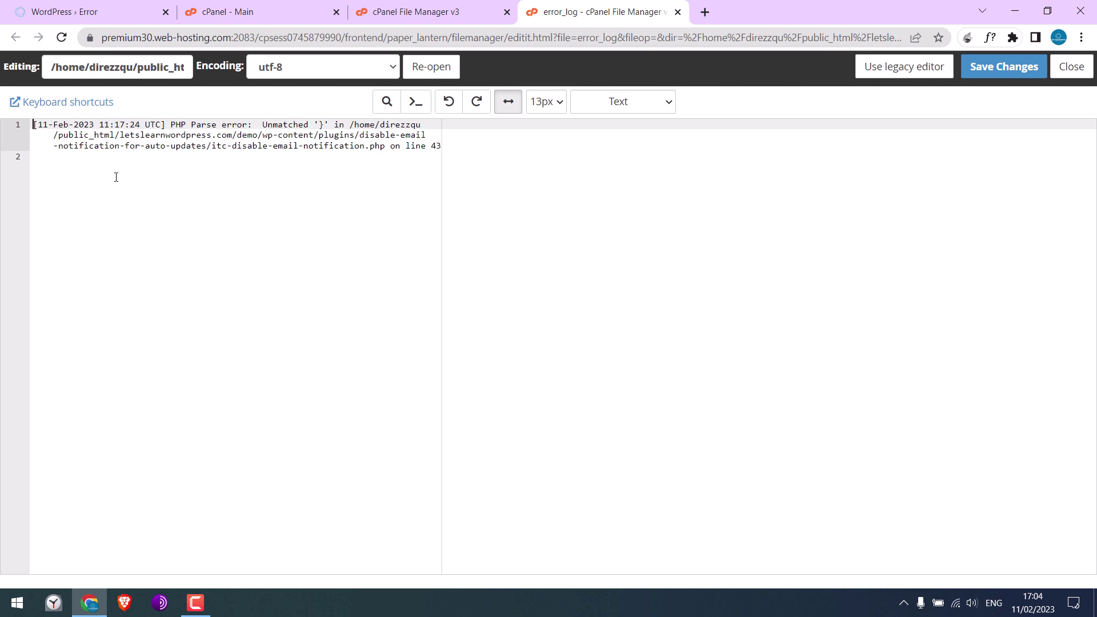
drag(33, 127, 355, 153)
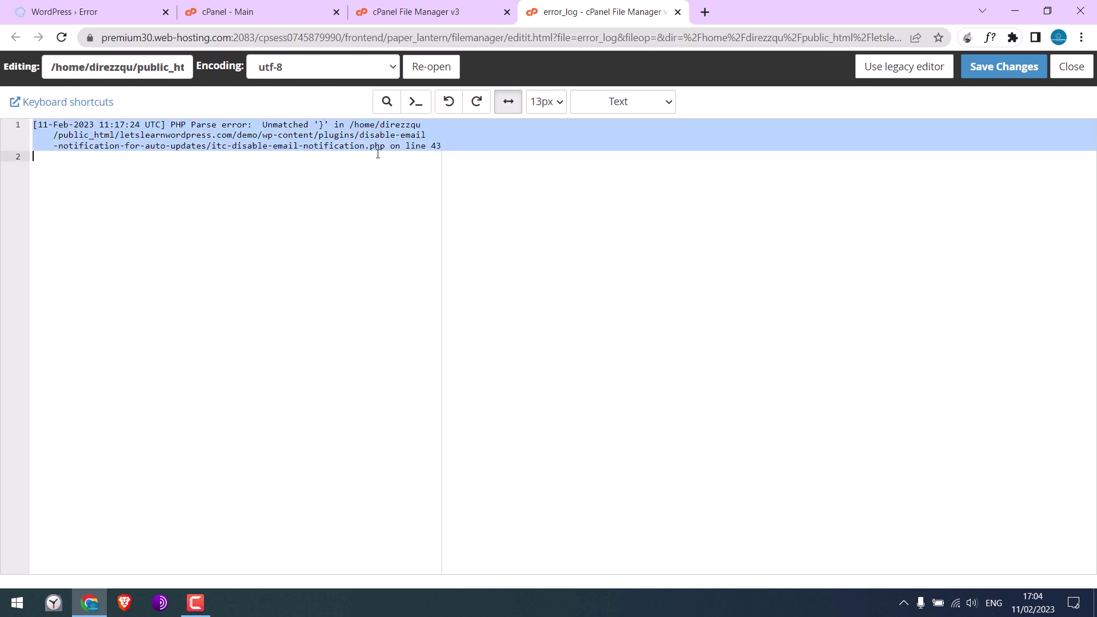
click(370, 187)
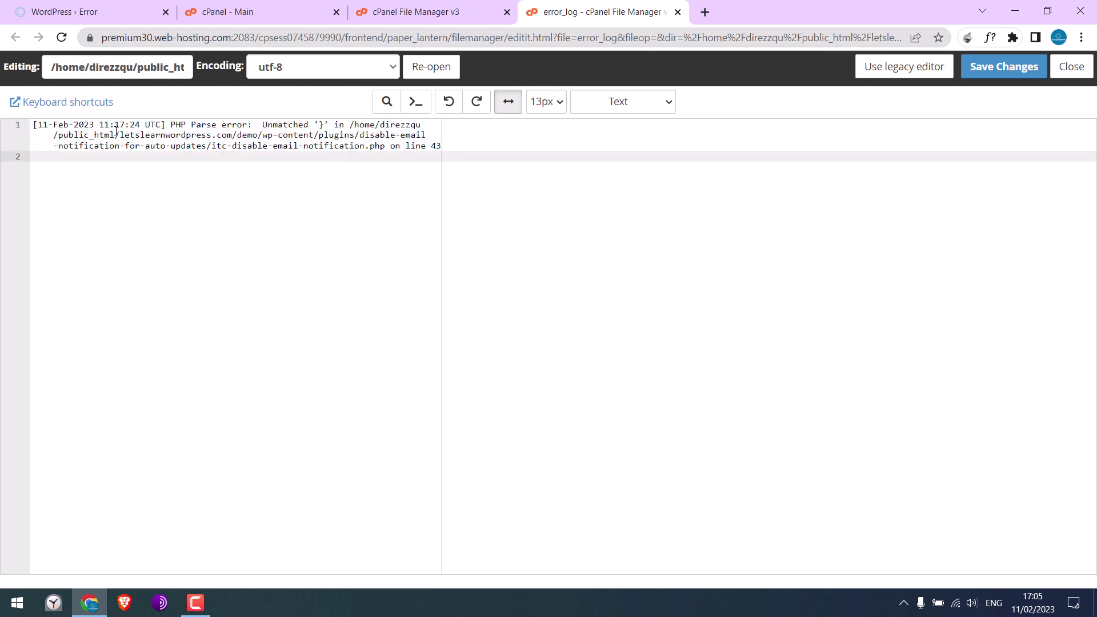
drag(122, 136, 439, 148)
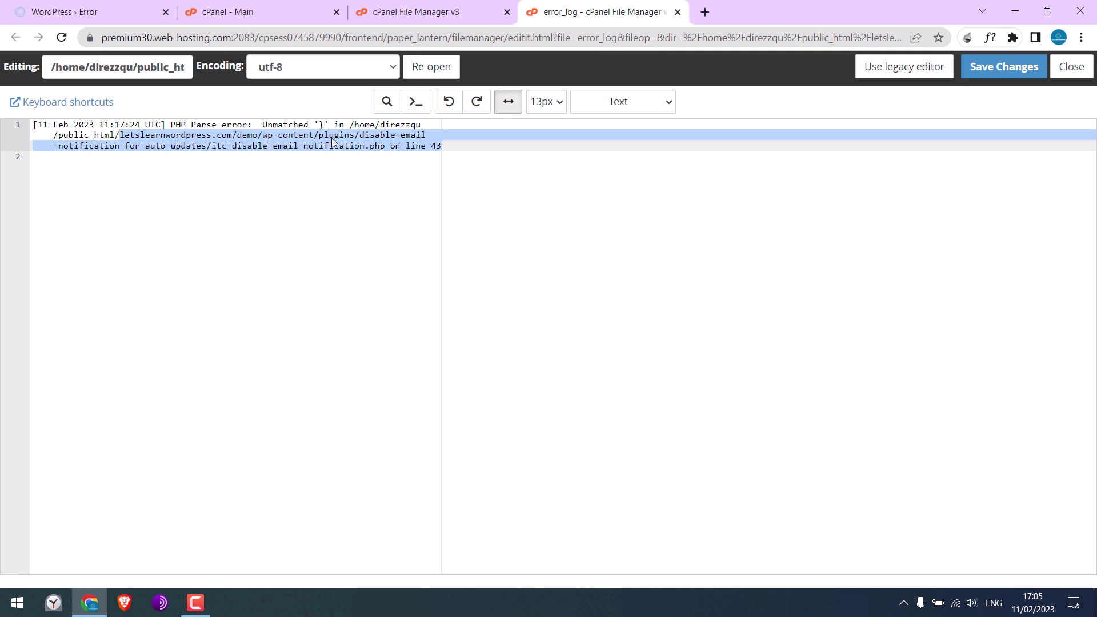
Step: Go into wp-content/plugins and match the disable-email-notification-for-auto-updates folder named in the log
click(397, 12)
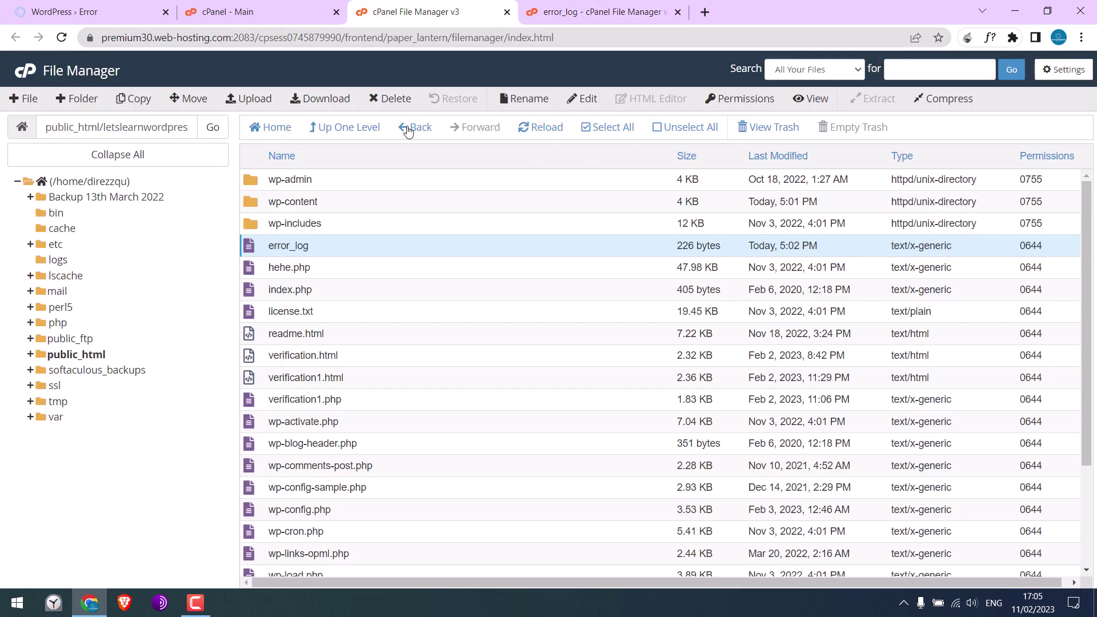
double_click(253, 210)
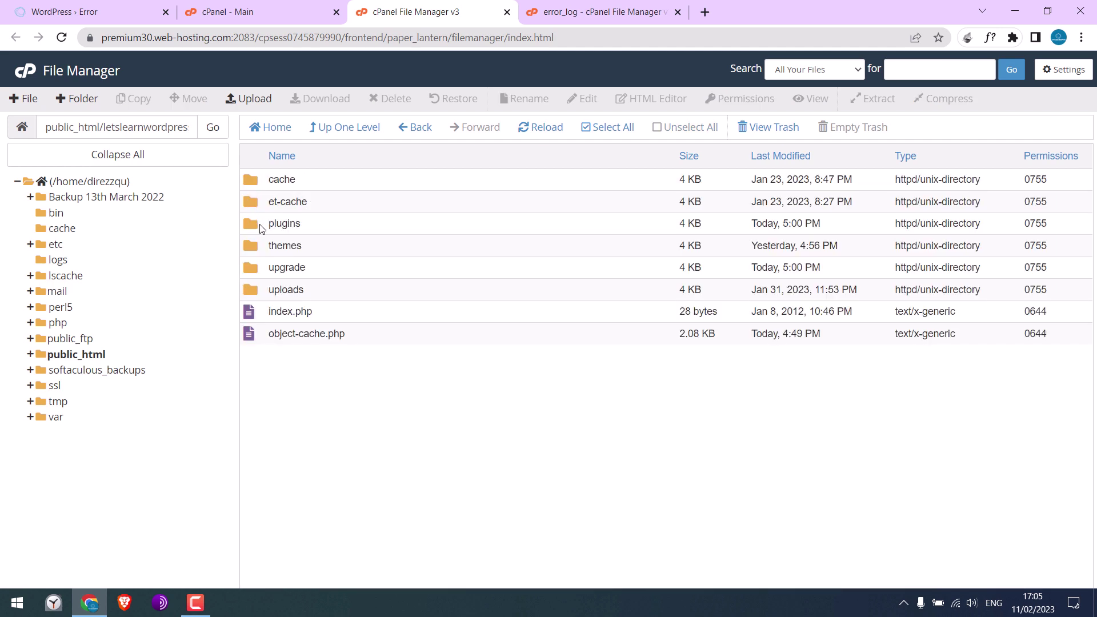
double_click(260, 224)
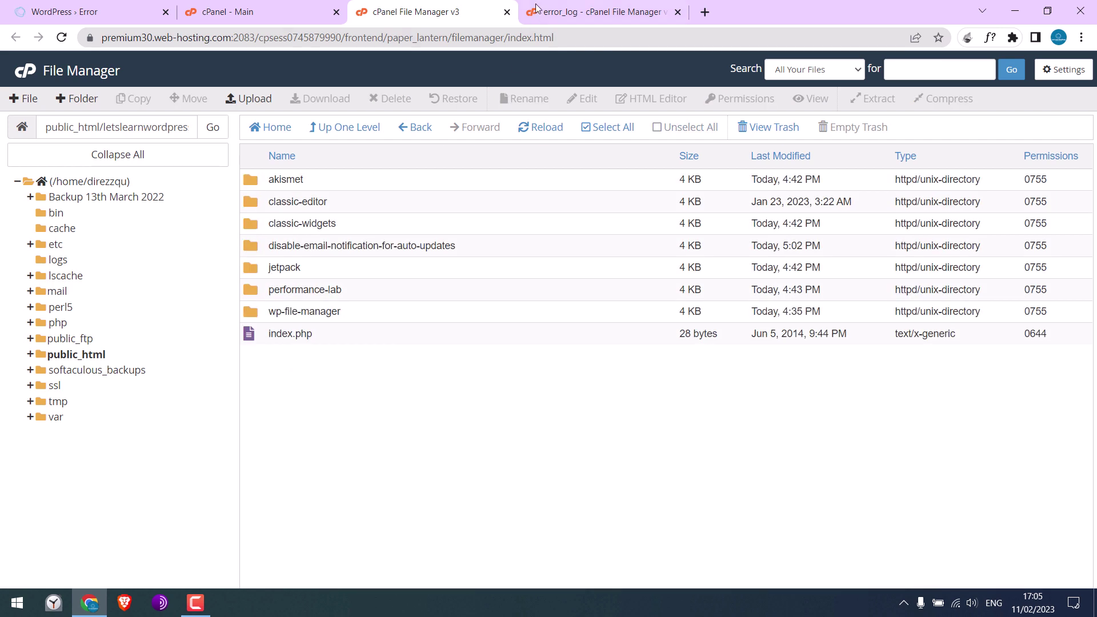
click(534, 16)
click(392, 183)
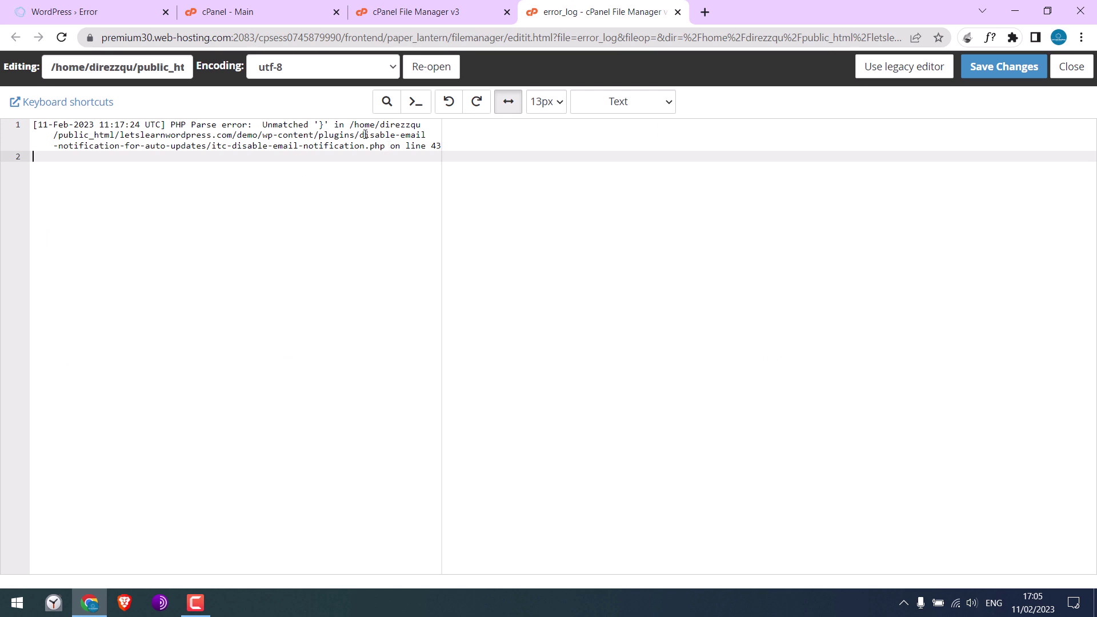
drag(359, 135, 206, 147)
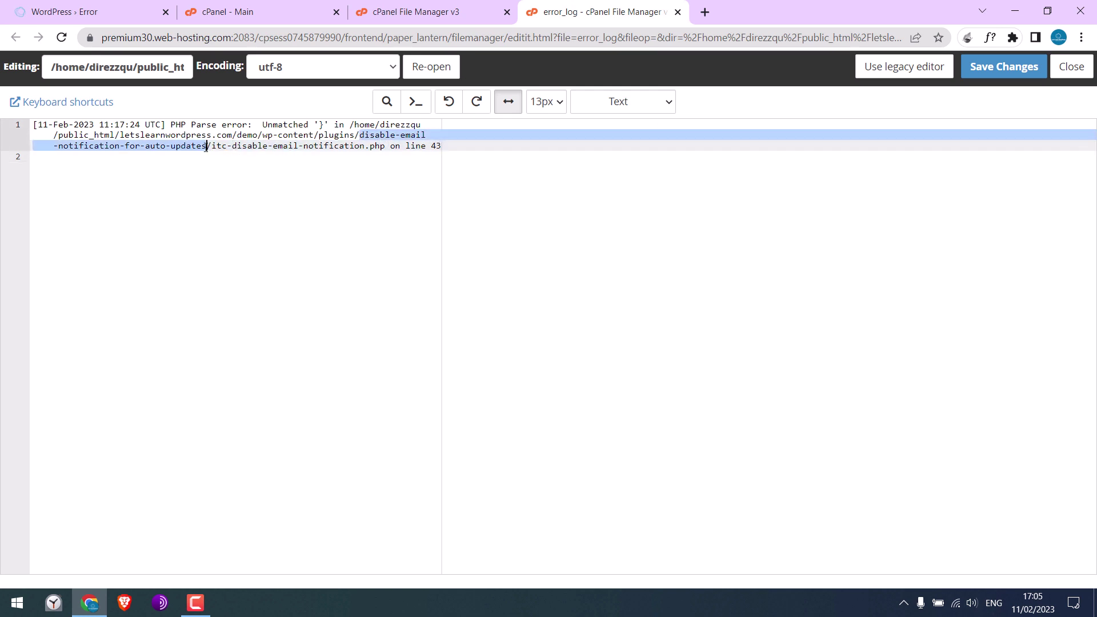
click(414, 12)
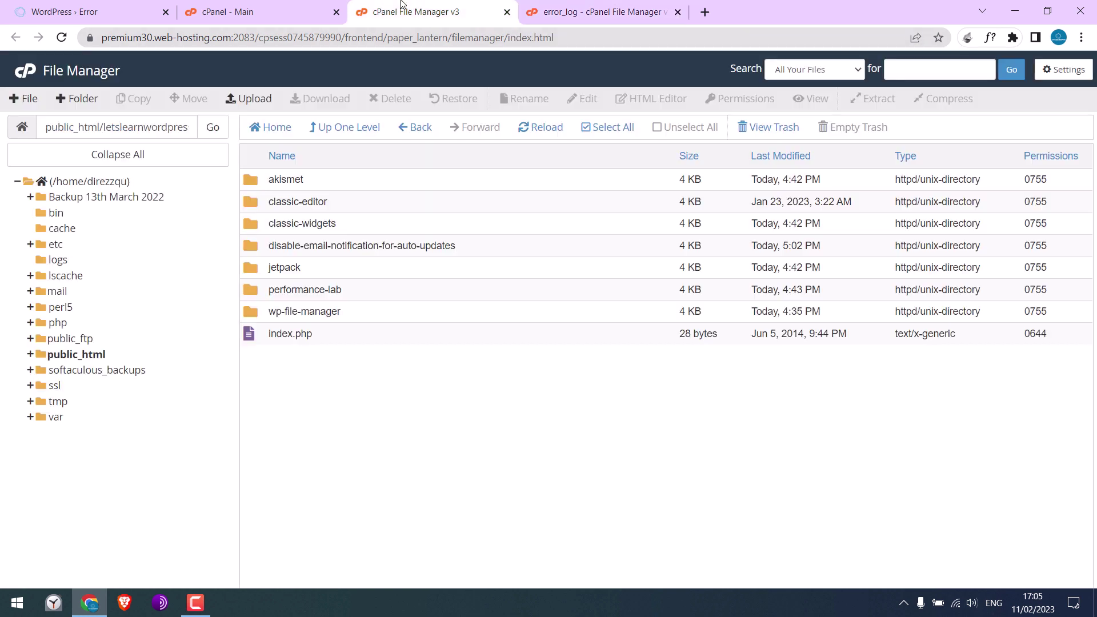
Step: Rename the plugin folder to disable-email-notification-for-auto-updates-old
right_click(297, 245)
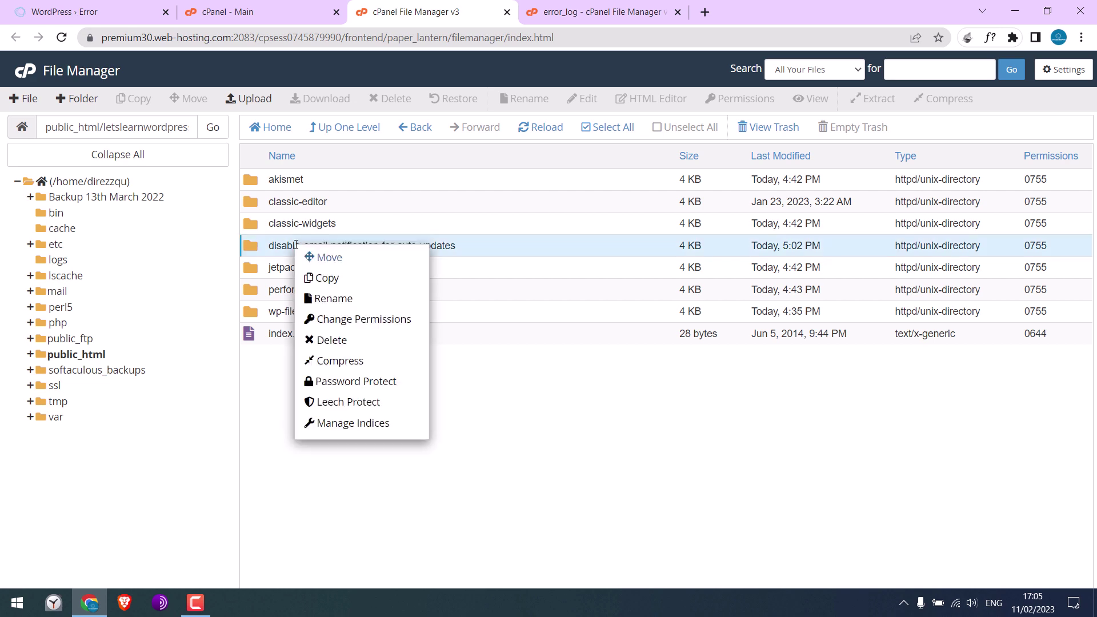
click(336, 302)
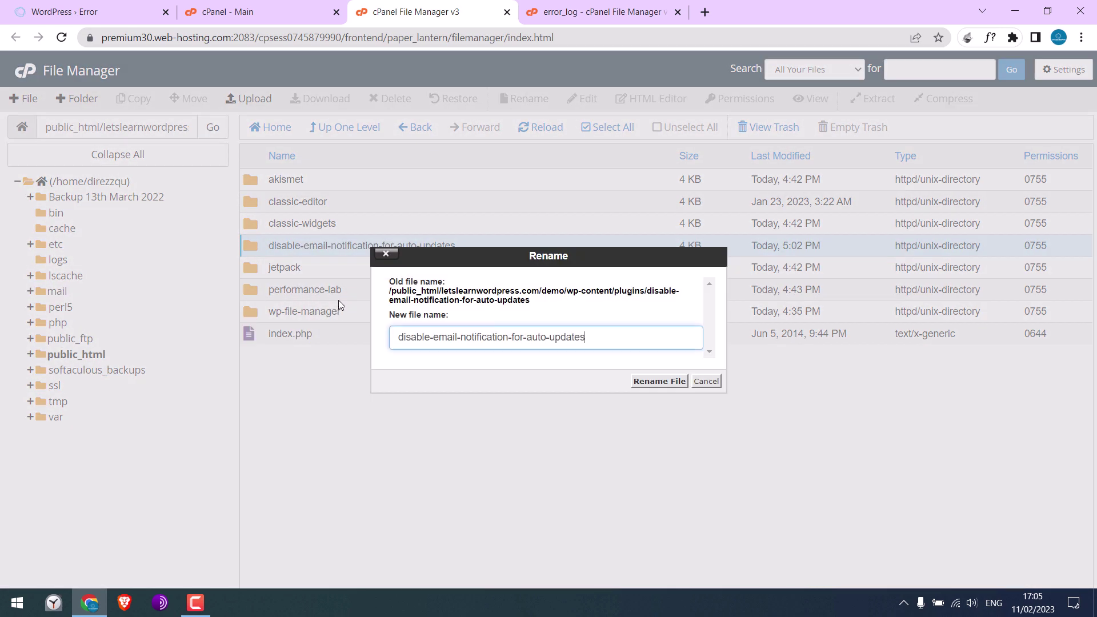
text(-old)
click(659, 381)
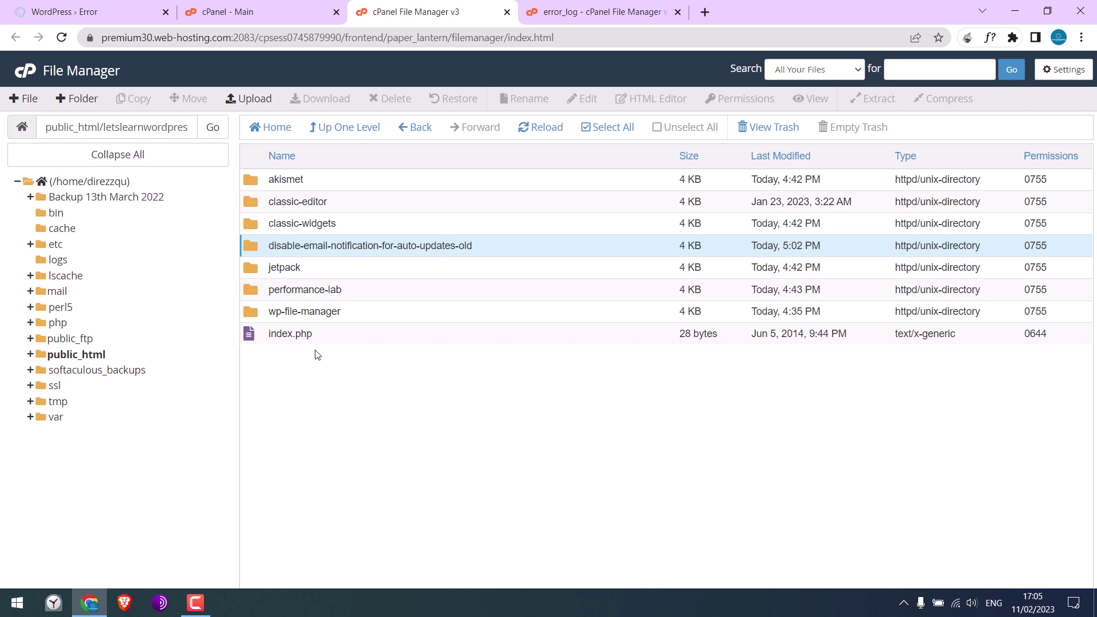
Step: Reload the error page and log into WordPress with the admin username and password
click(85, 11)
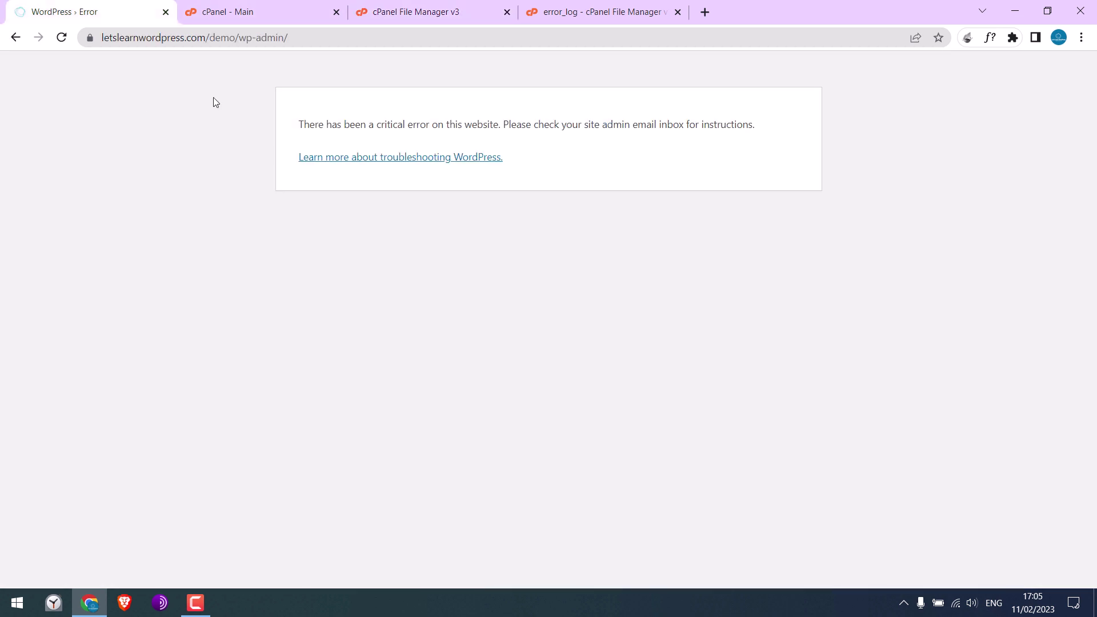
click(61, 37)
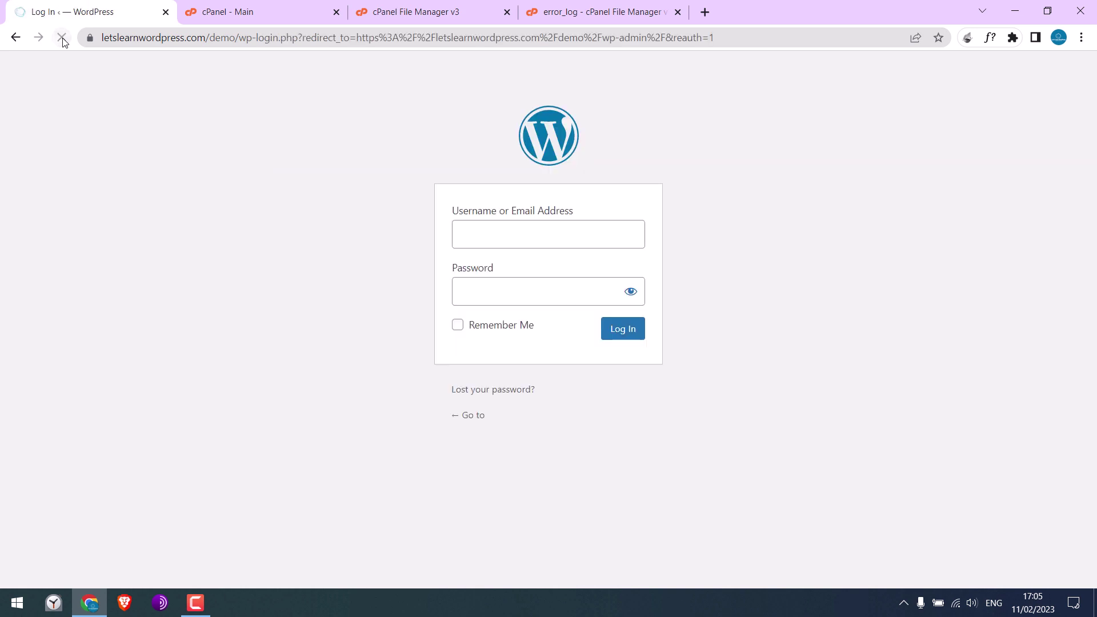
text(demo)
key(Tab)
text(d**************)
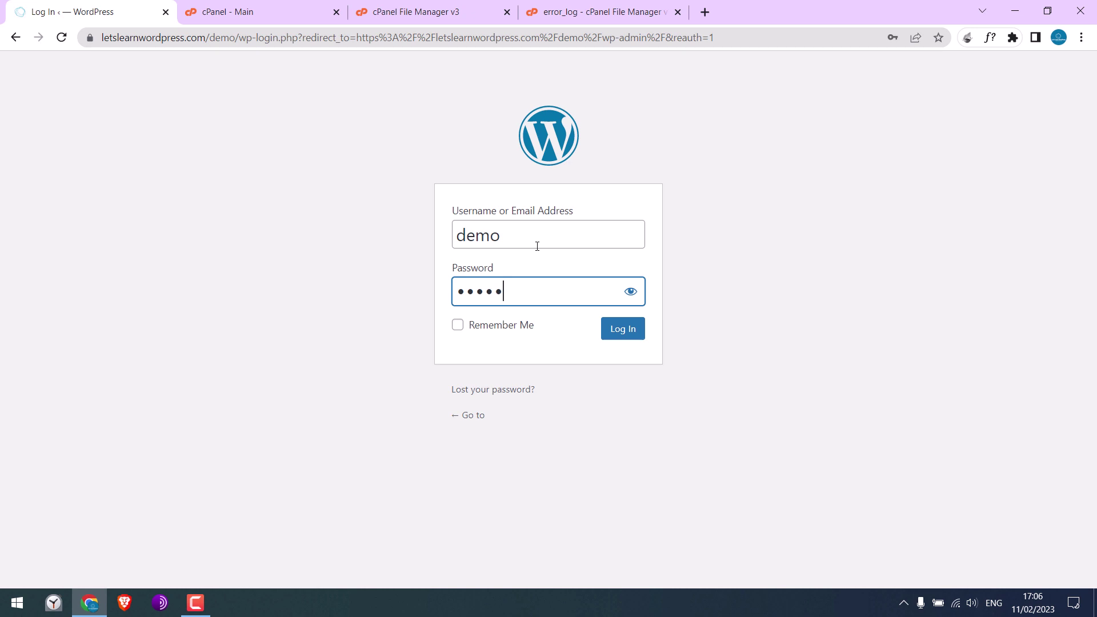
key(Return)
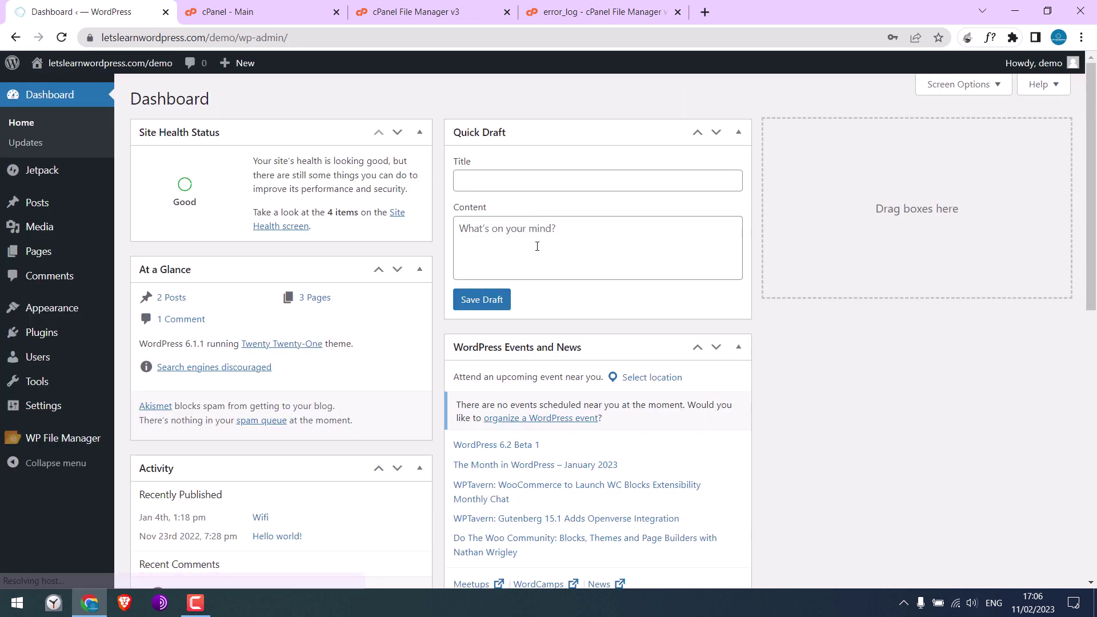
Step: Preview the site's front page in a new tab to confirm it loads, then close it
mouse_move(92, 63)
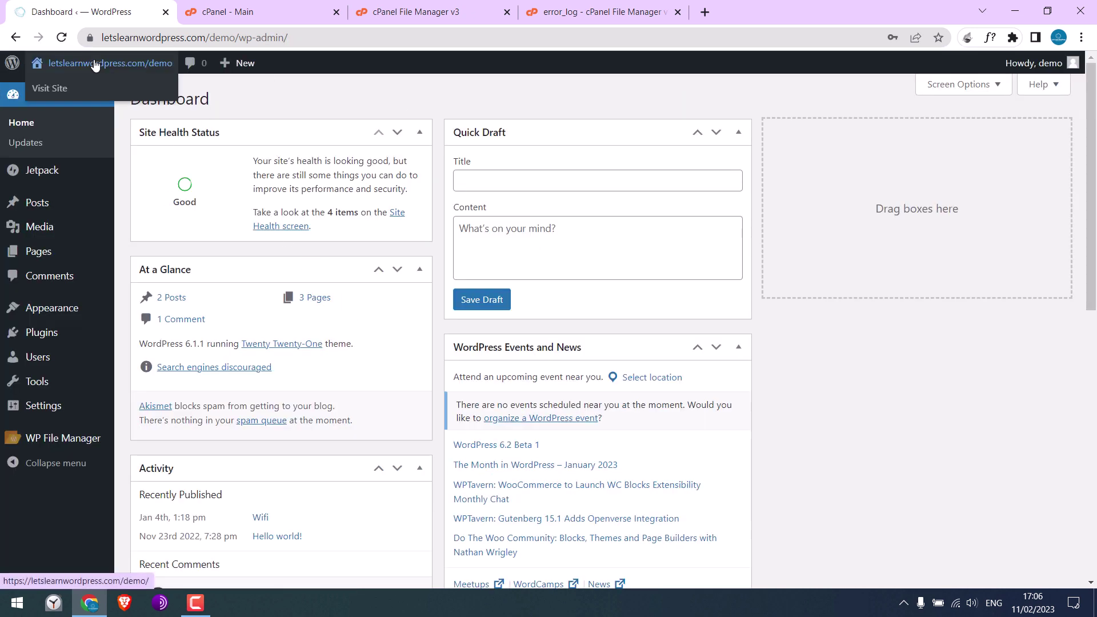
middle_click(88, 96)
click(247, 17)
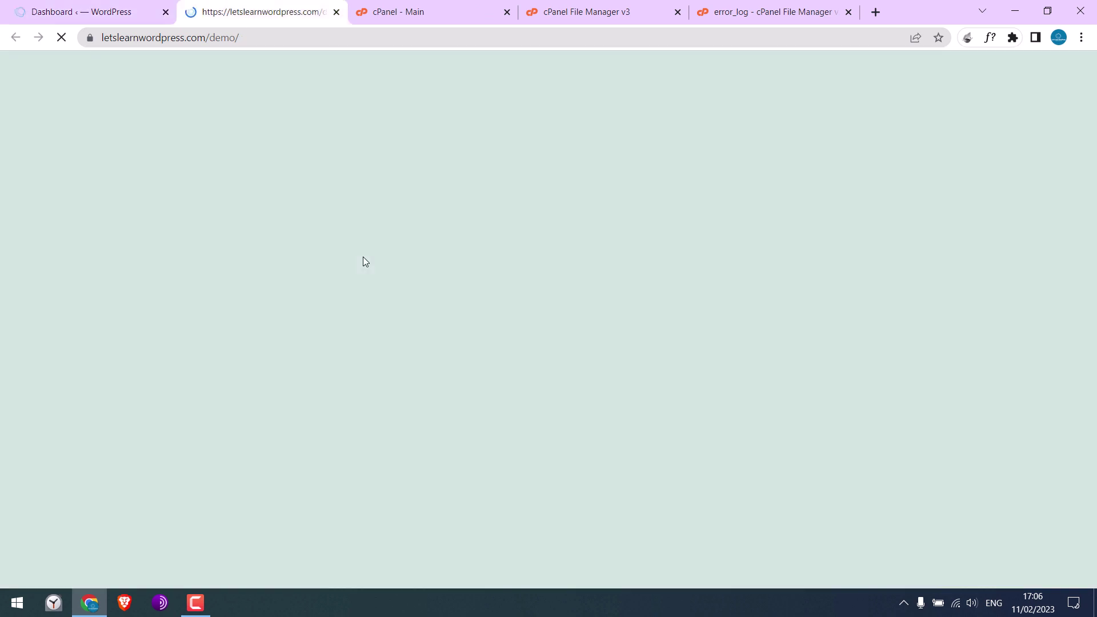
mouse_move(1091, 163)
mouse_down()
mouse_move(1091, 483)
mouse_move(1091, 163)
mouse_up()
click(337, 12)
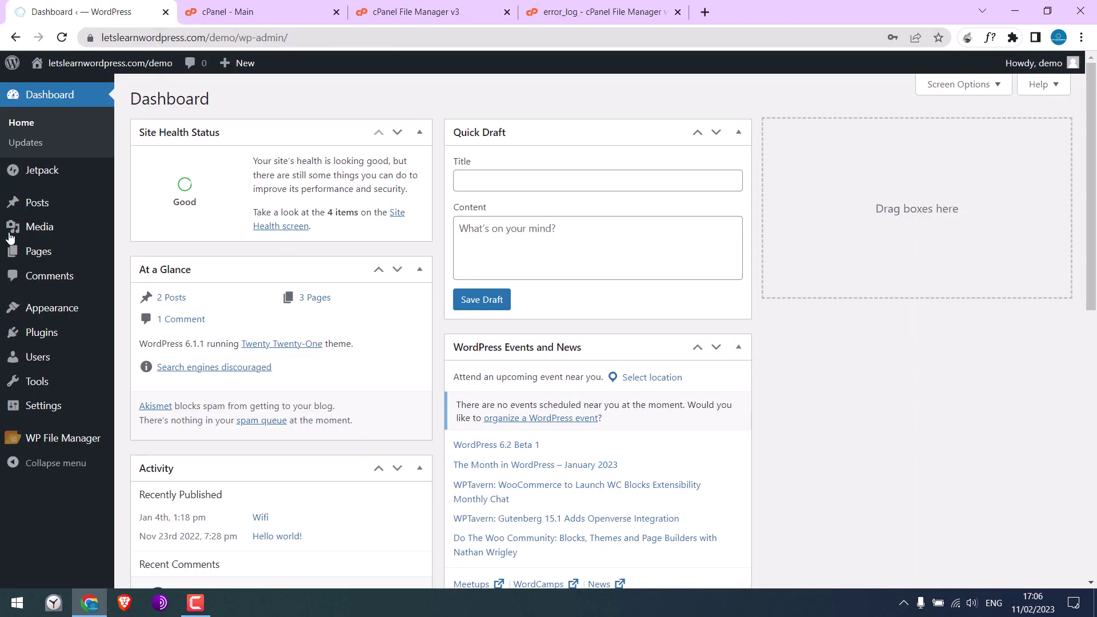
click(73, 338)
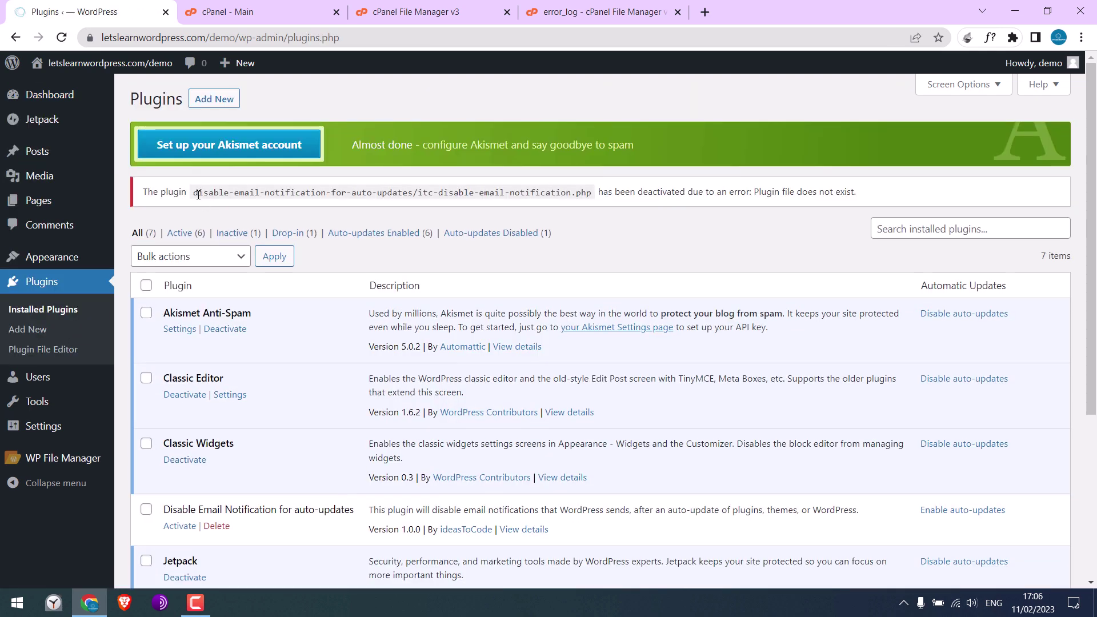
Step: Delete the inactive Disable Email Notification for auto-updates plugin, leaving 6 plugins
drag(198, 195, 858, 200)
click(658, 215)
scroll(355, 286, down, 2)
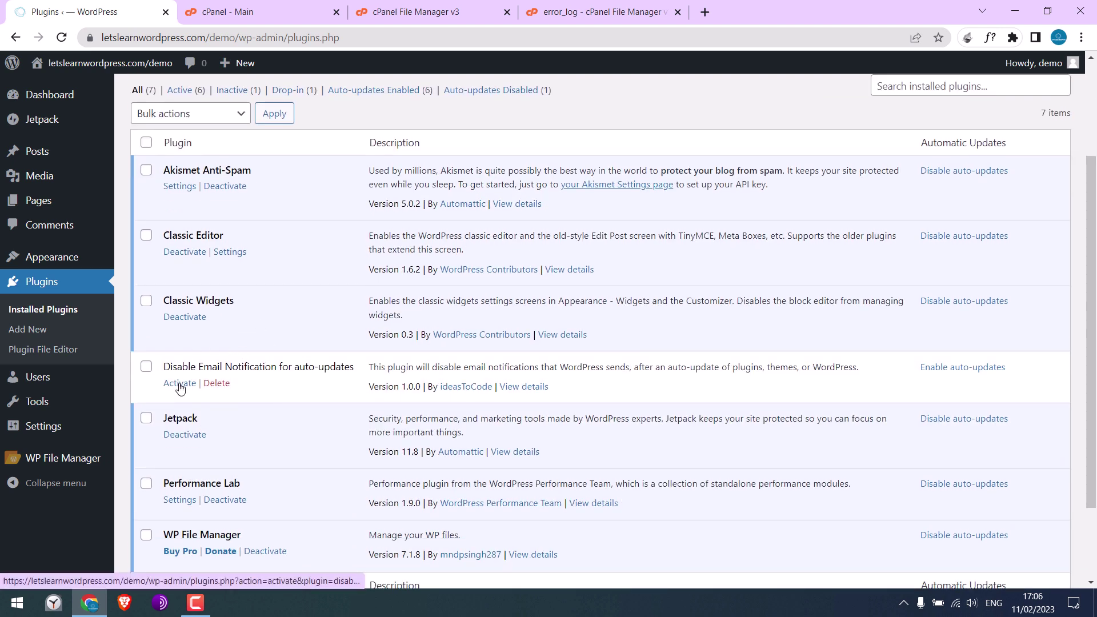
click(223, 388)
click(627, 133)
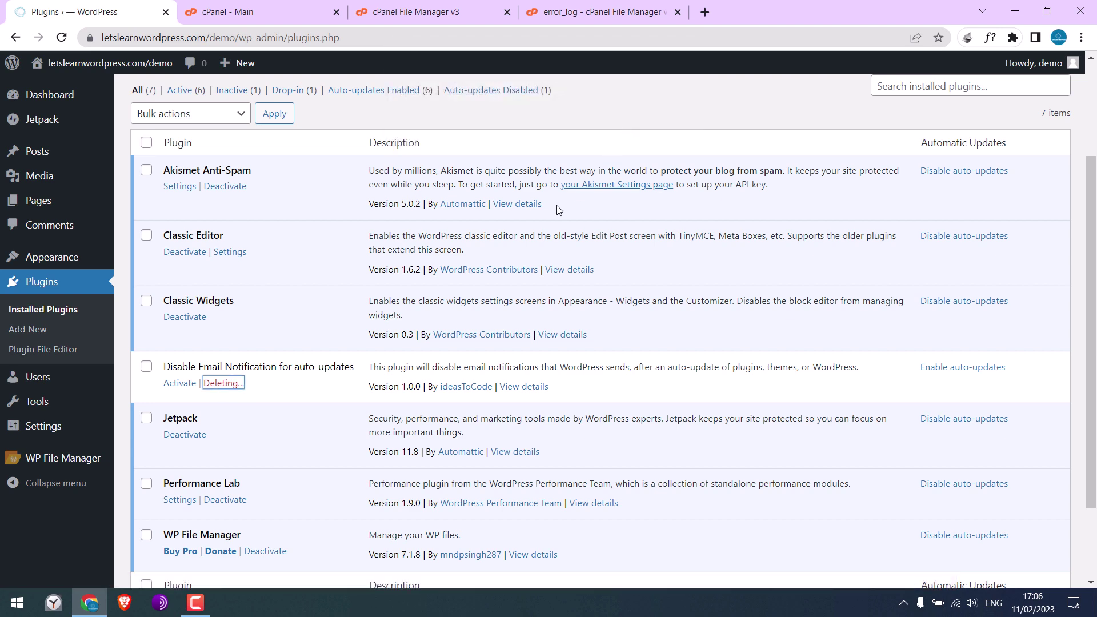
scroll(412, 222, up, 1)
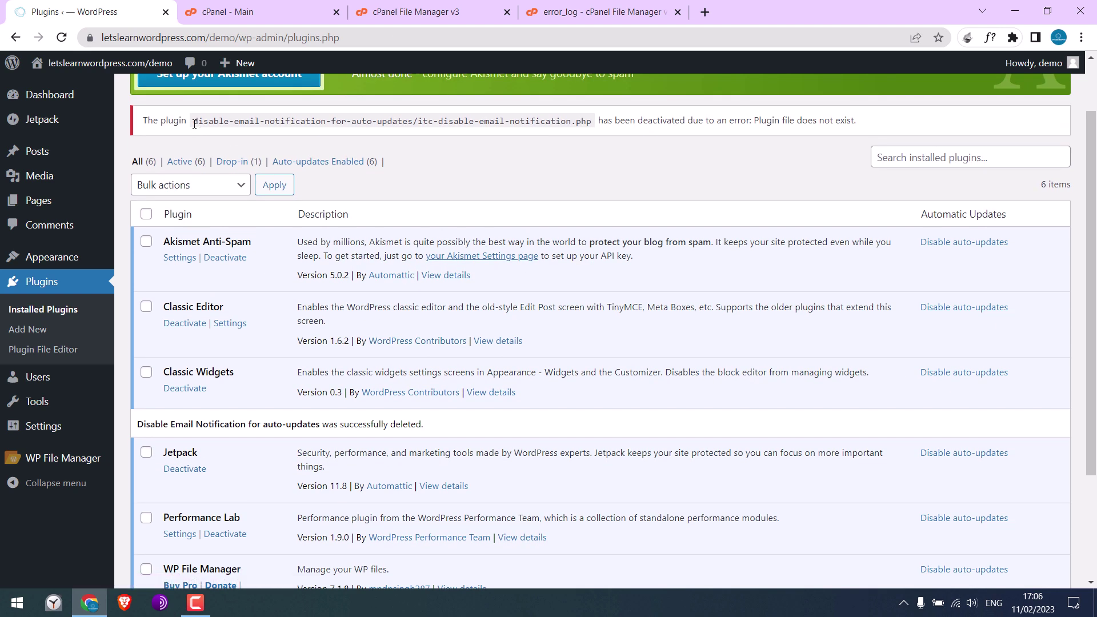
scroll(193, 134, up, 1)
click(235, 99)
Step: Search 'ideastocode', then install and activate Disable email Notification for auto-updates
click(905, 143)
text(ideastocode)
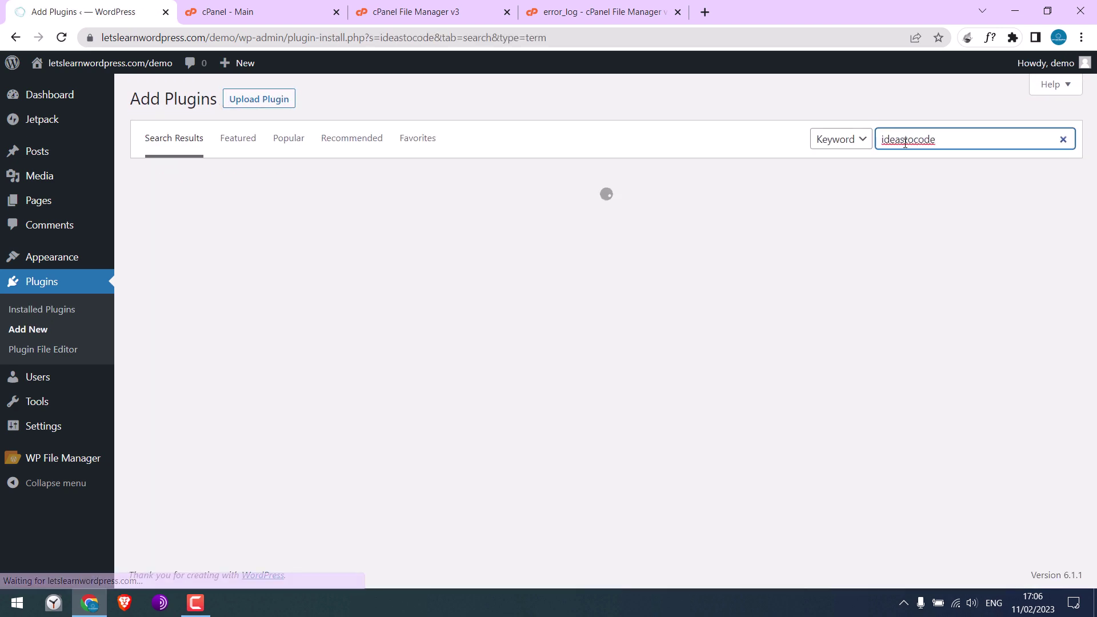
click(1035, 223)
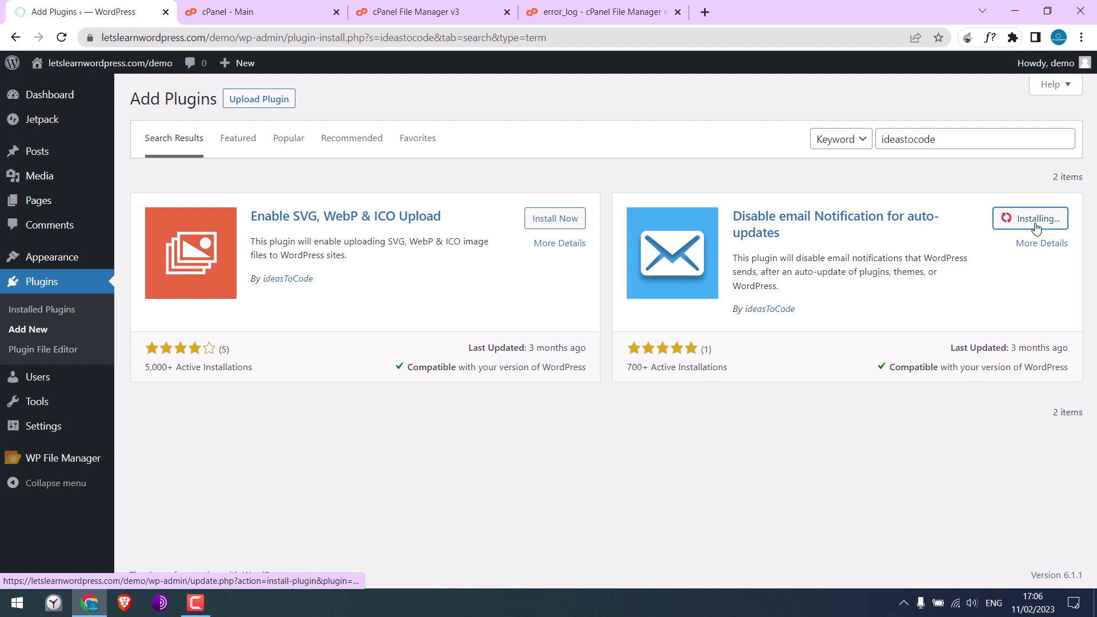
click(1036, 223)
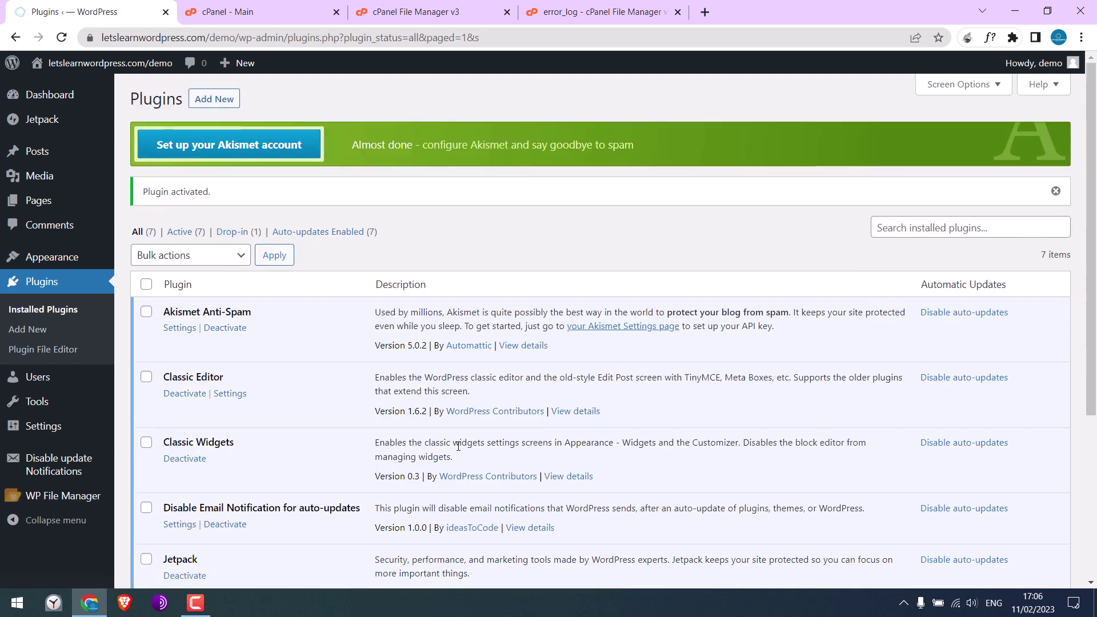
drag(1092, 245, 1094, 366)
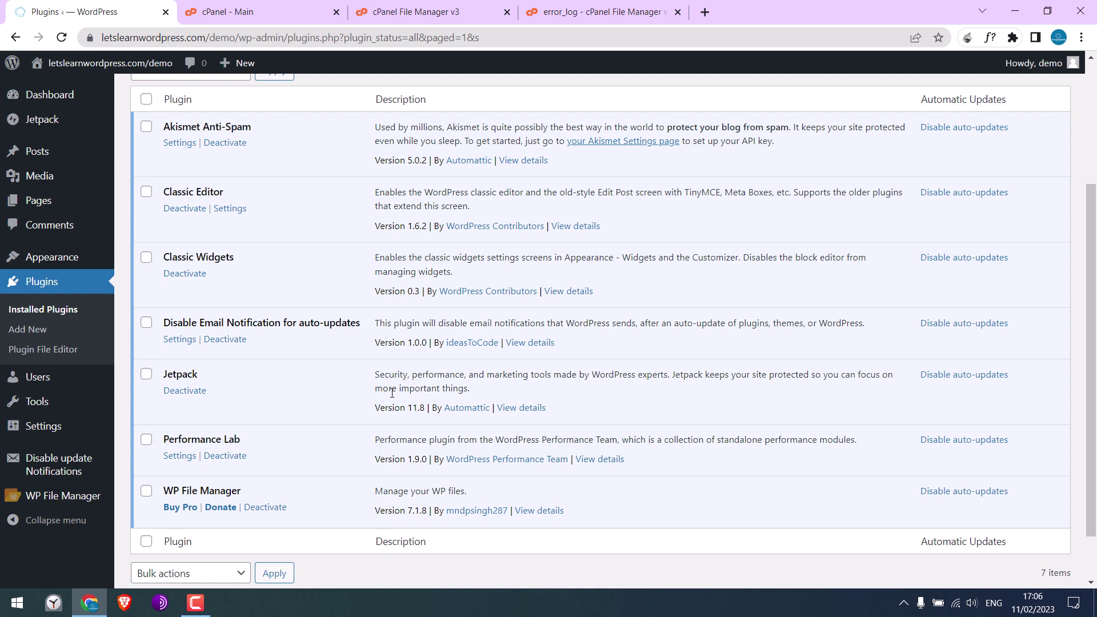
scroll(277, 345, up, 3)
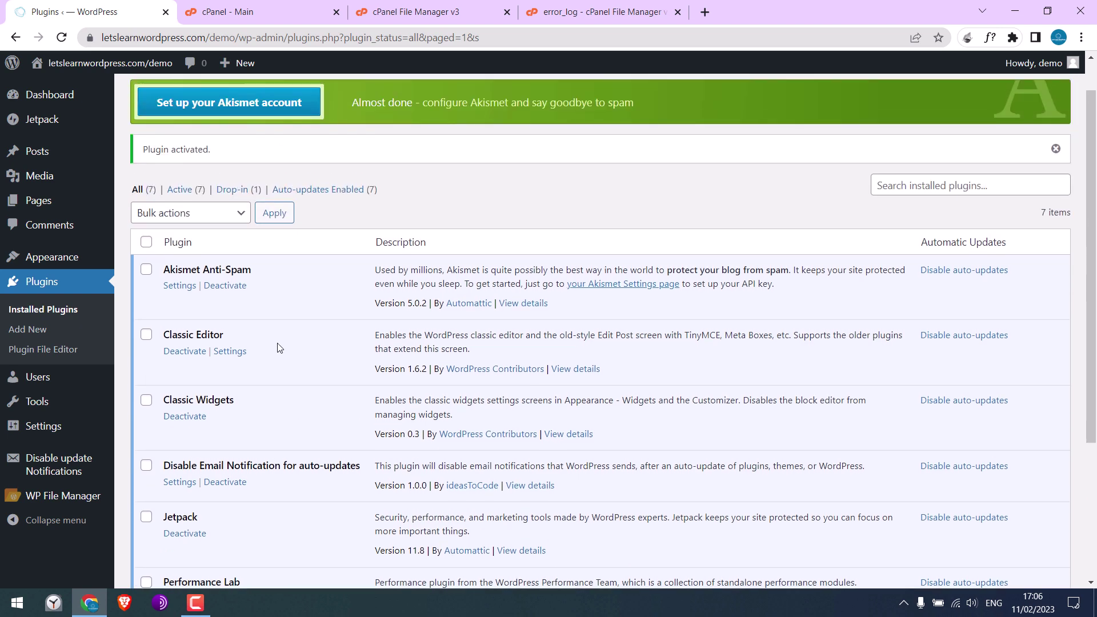
Step: Delete all text in error_log, save the empty file, and close the editor
click(455, 10)
click(592, 12)
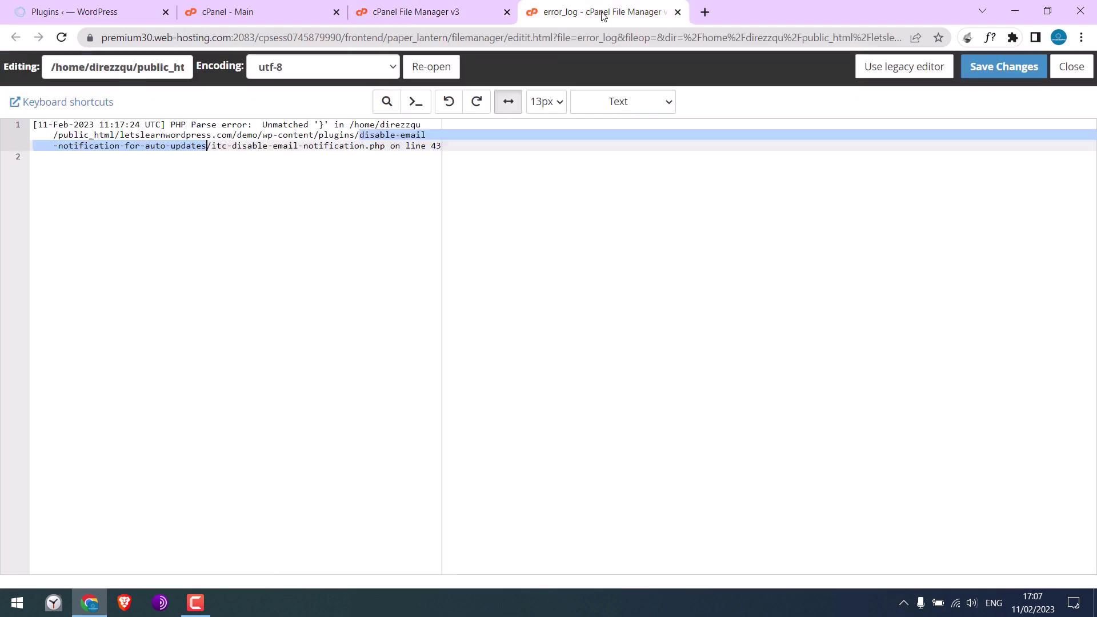
click(332, 225)
key(ctrl+a)
key(Delete)
click(1003, 67)
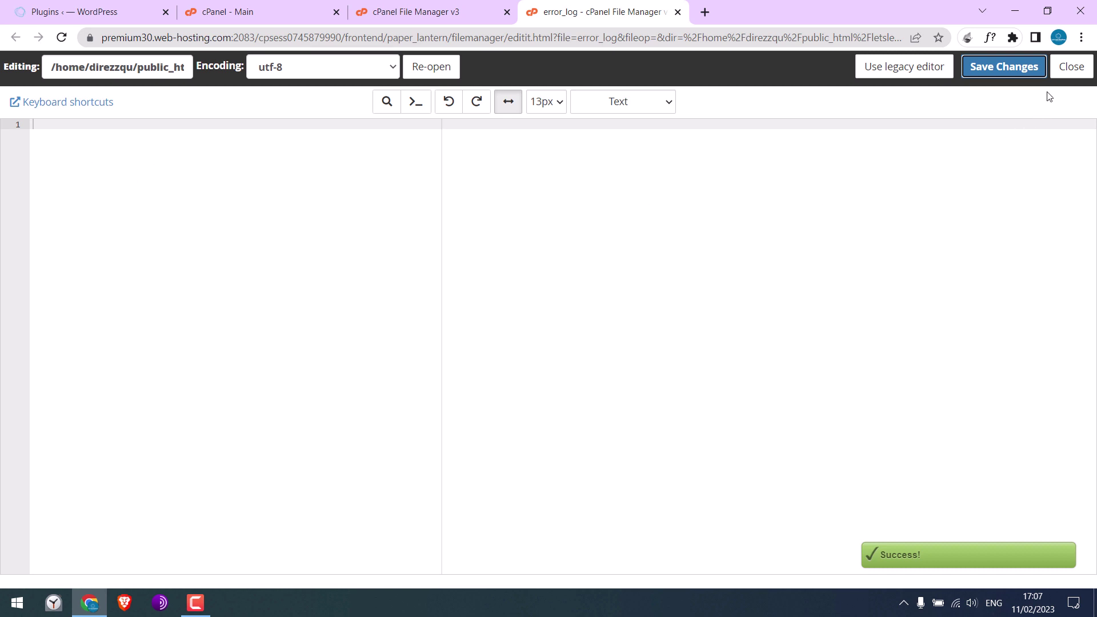
click(1072, 67)
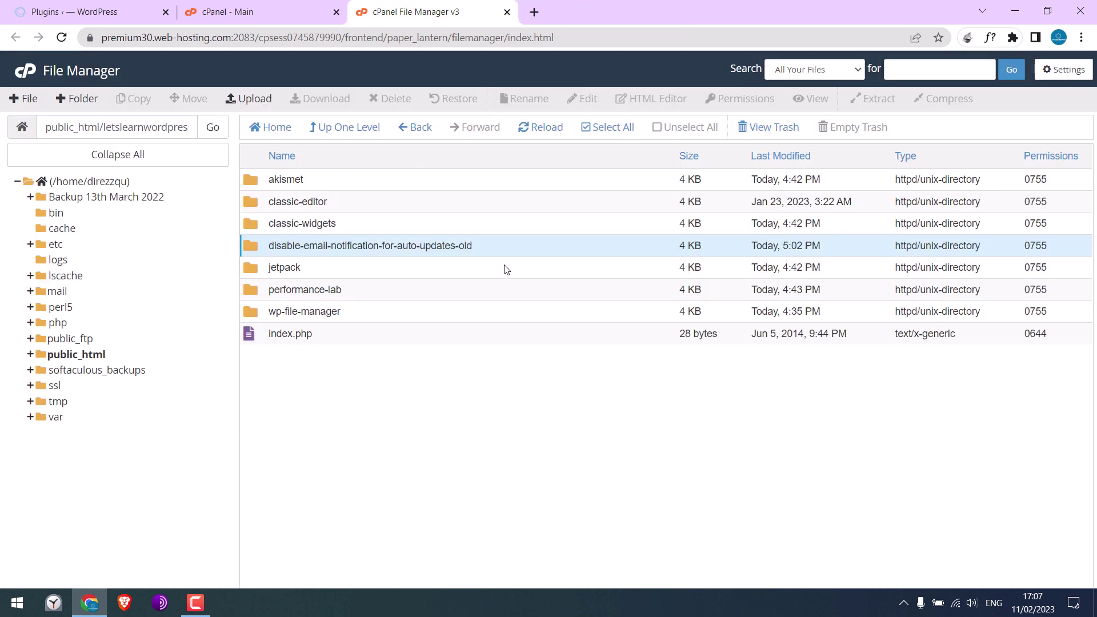
Step: From wp-content, begin renaming the plugins folder, then cancel
click(344, 131)
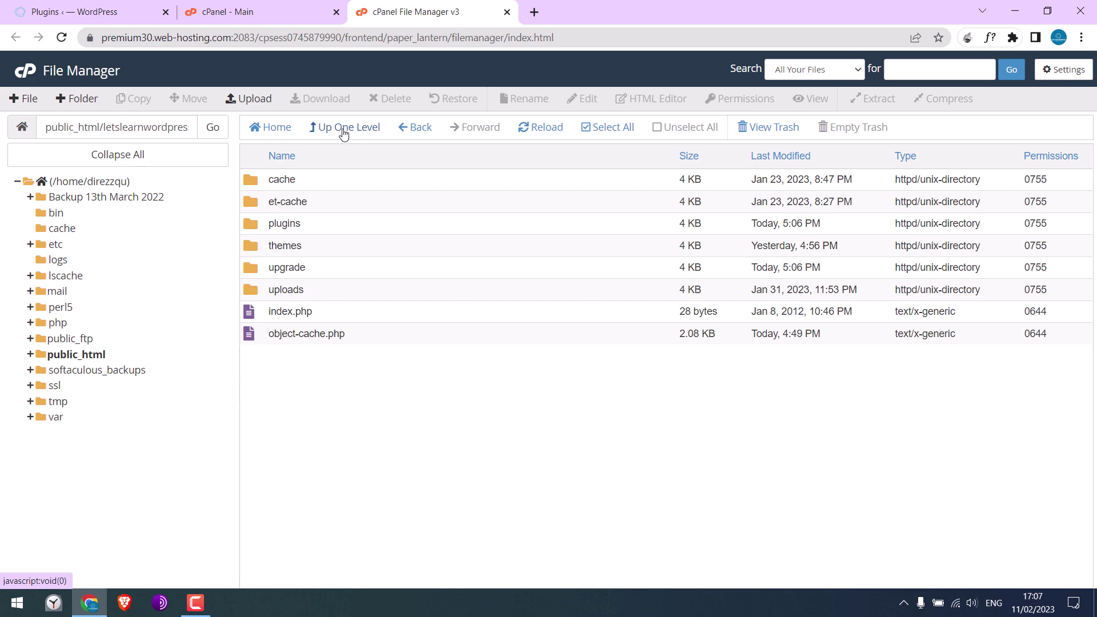
right_click(271, 226)
click(323, 281)
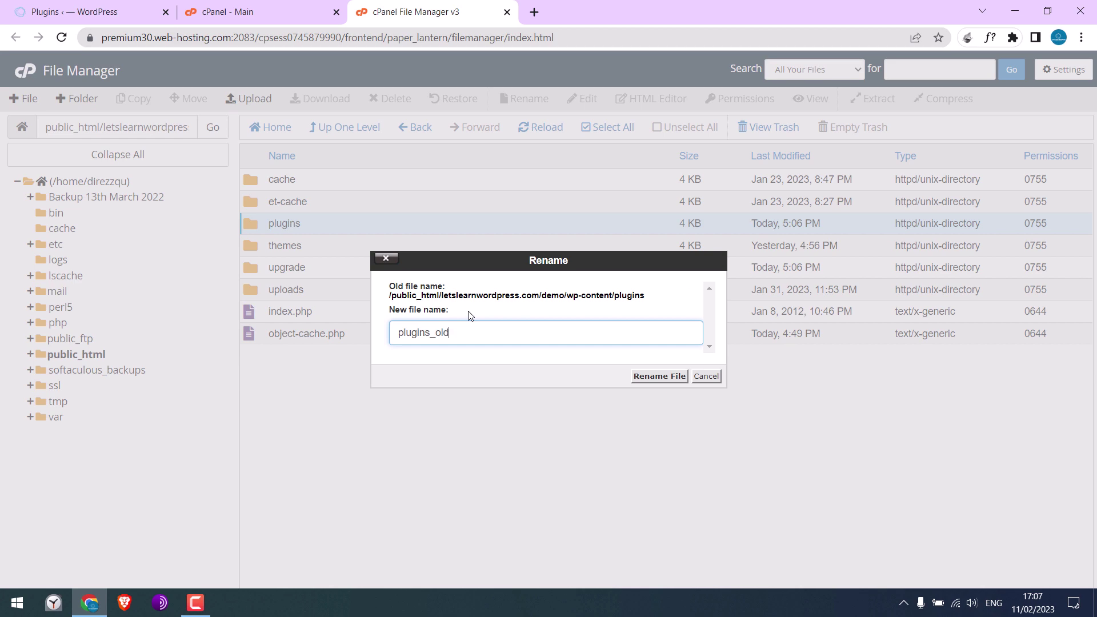
click(706, 376)
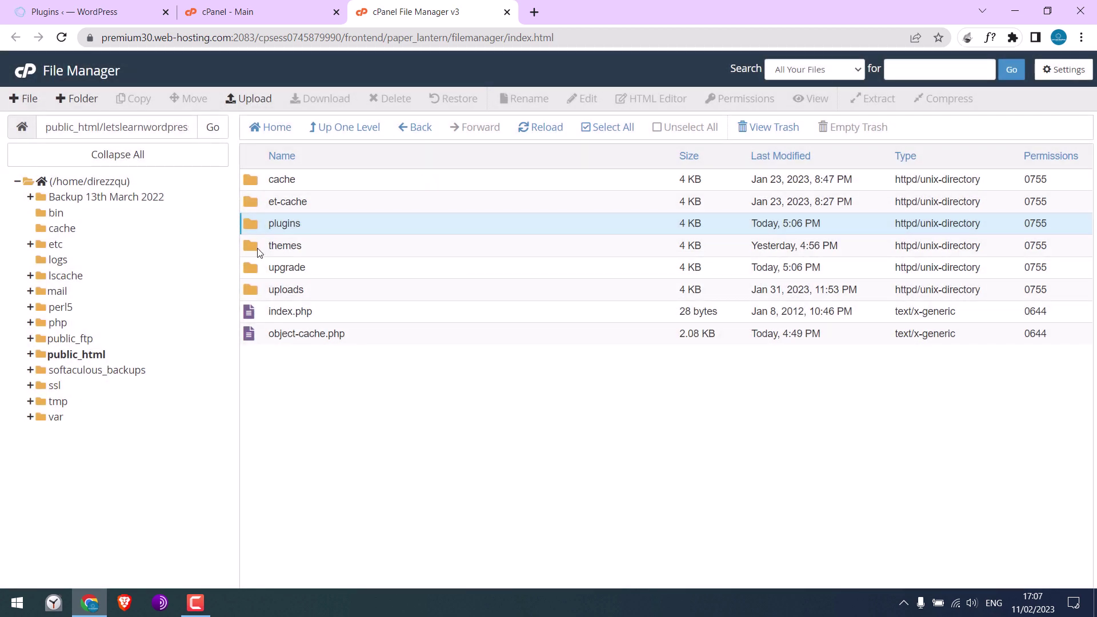
Step: In themes, begin renaming the twentytwentyone folder, then cancel
double_click(258, 248)
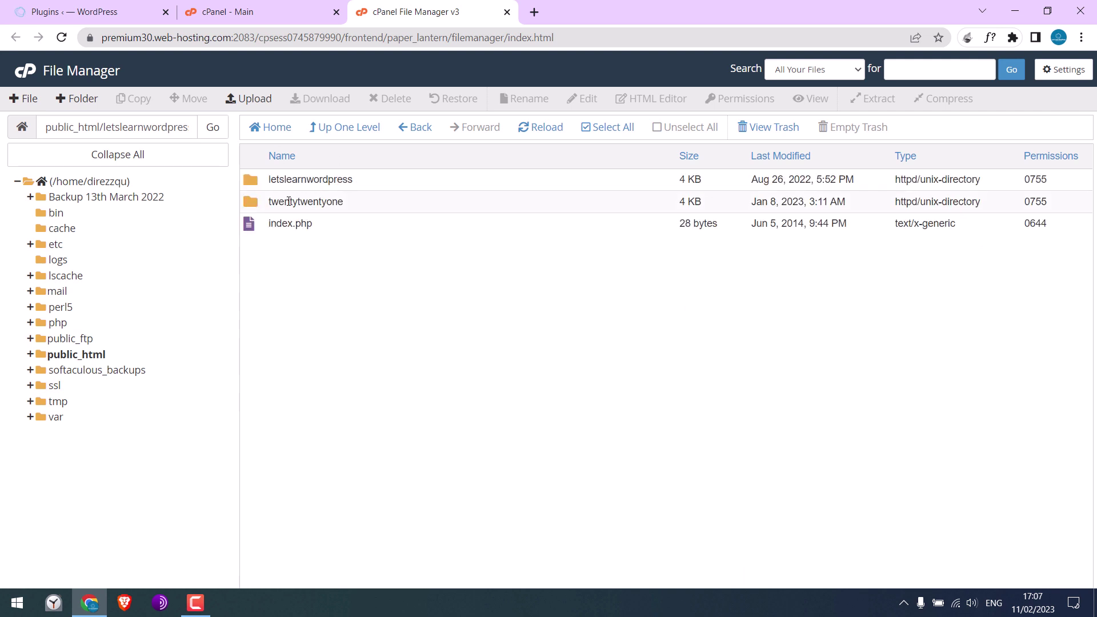
right_click(295, 202)
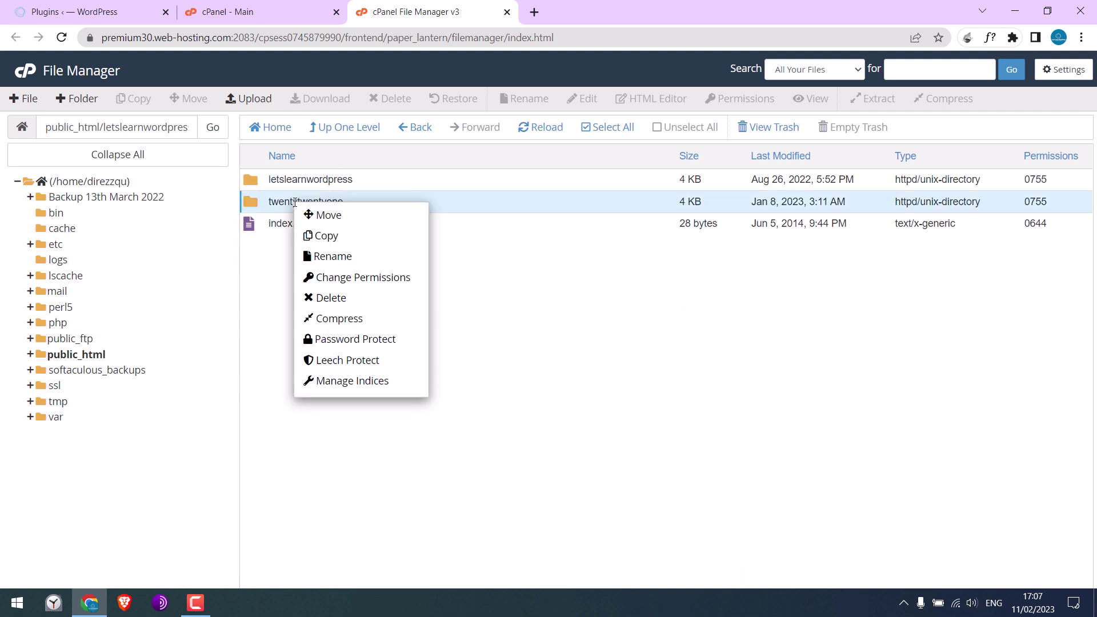
click(360, 259)
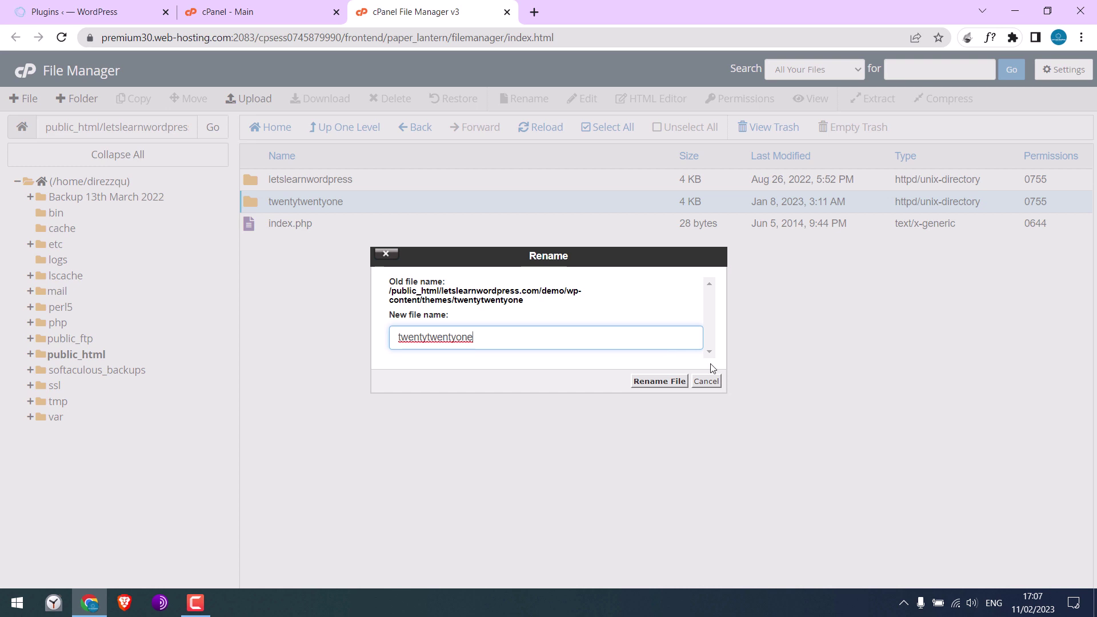
click(706, 381)
Step: Rename the plugins folder in wp-content to plugins_old
click(343, 128)
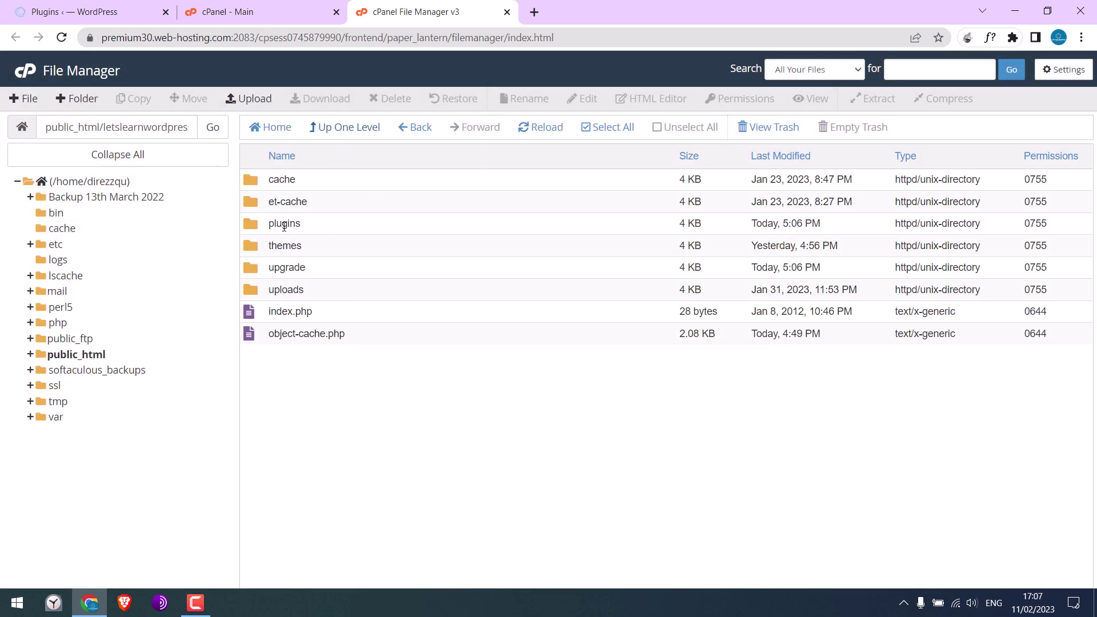
right_click(285, 224)
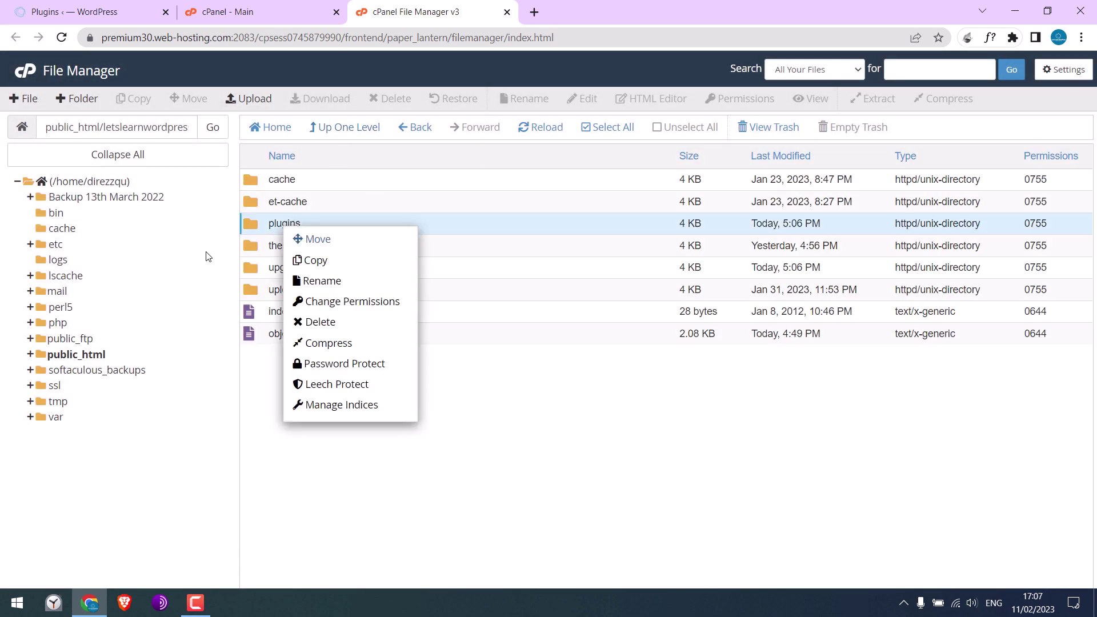
click(342, 281)
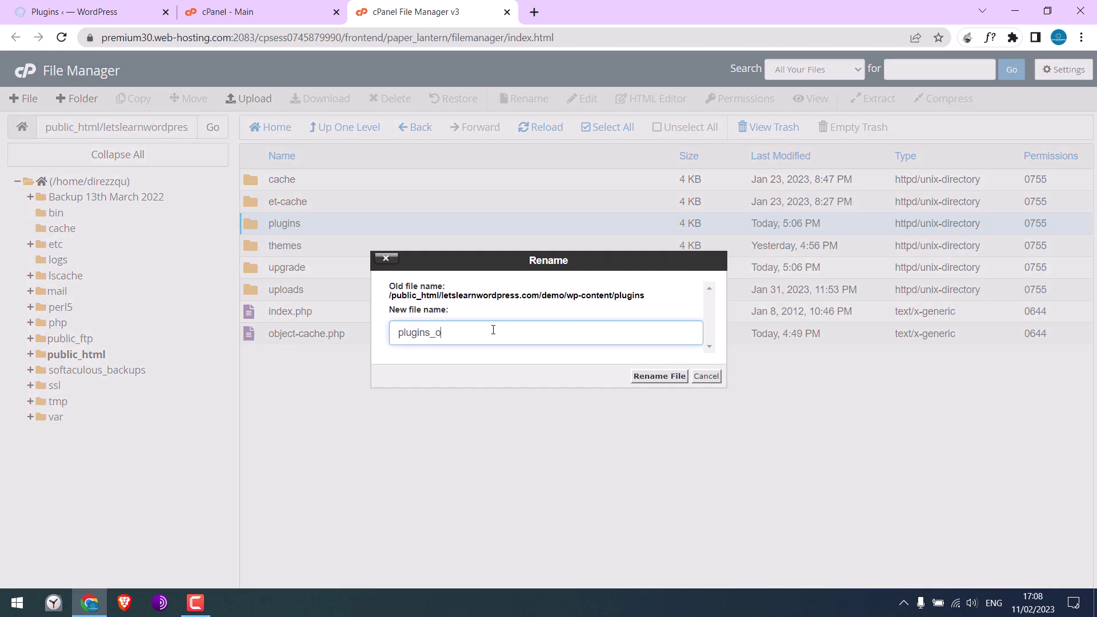
click(675, 380)
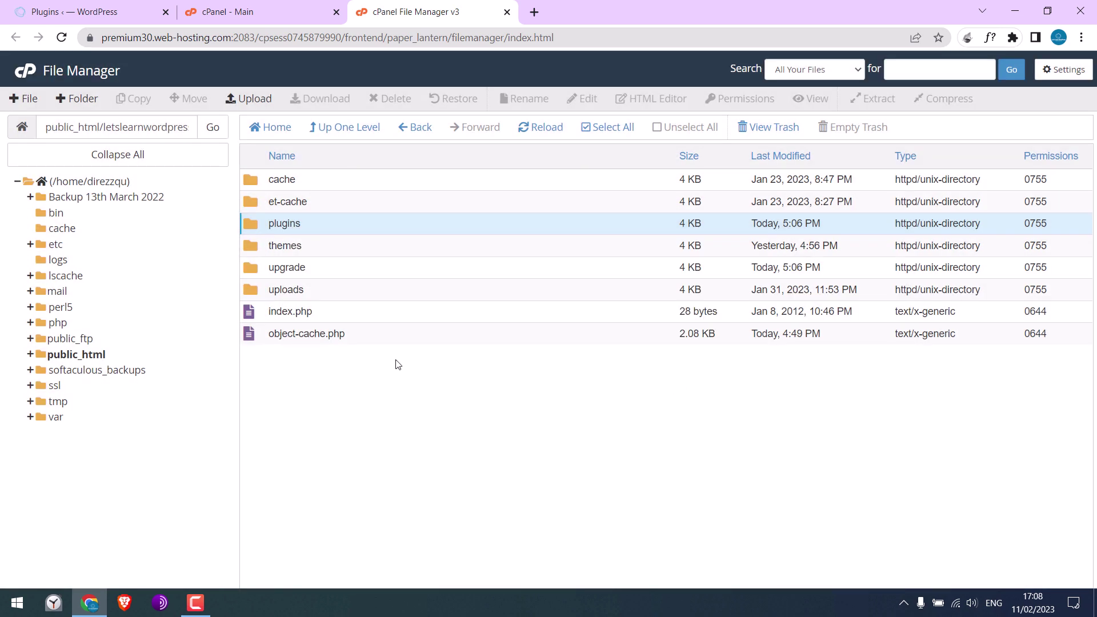
Step: Reload the WordPress Plugins page, showing all seven plugins deactivated for missing files
click(74, 7)
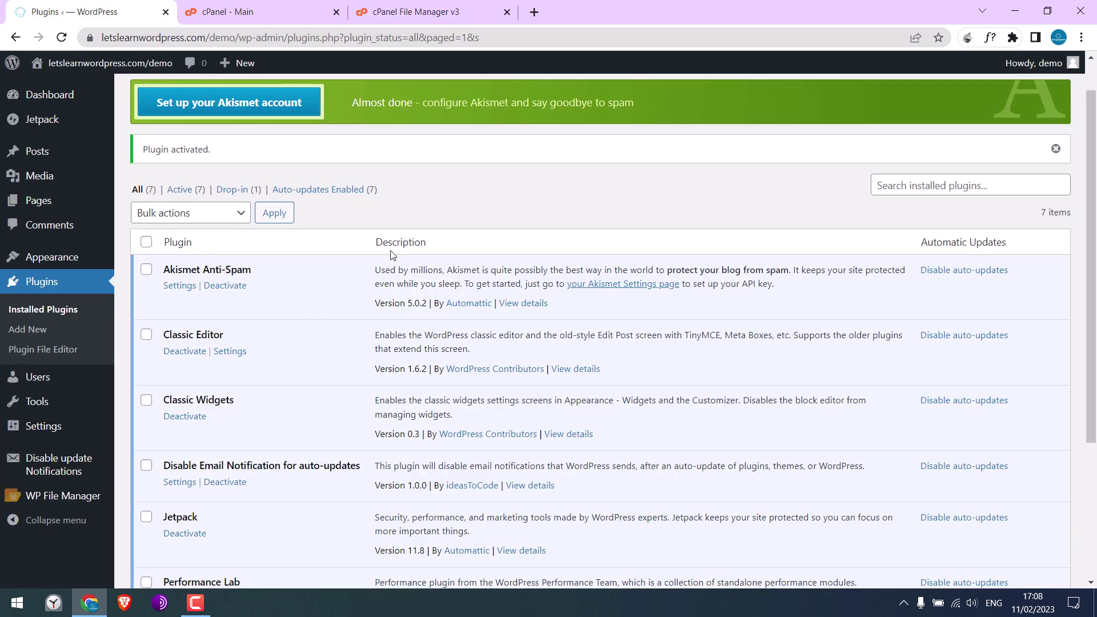
click(58, 34)
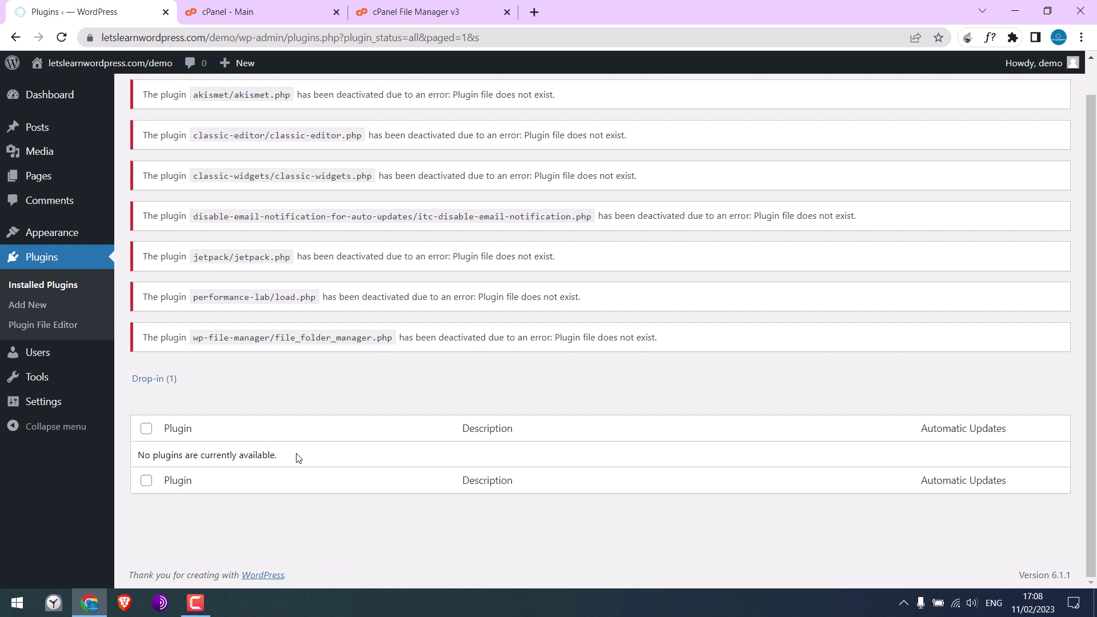
scroll(539, 482, up, 1)
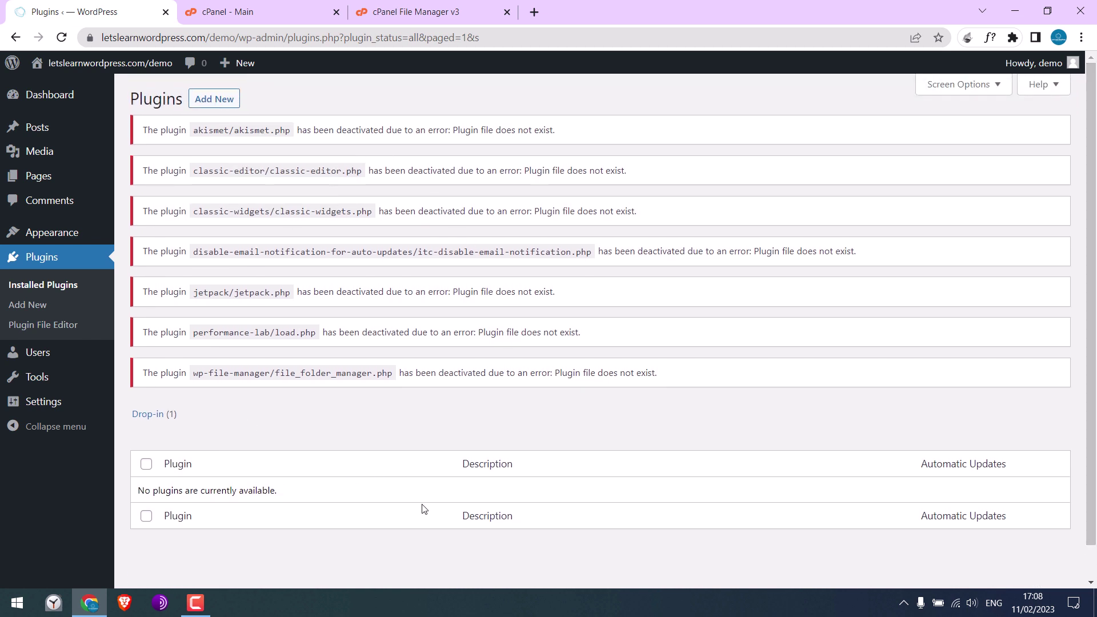
click(251, 12)
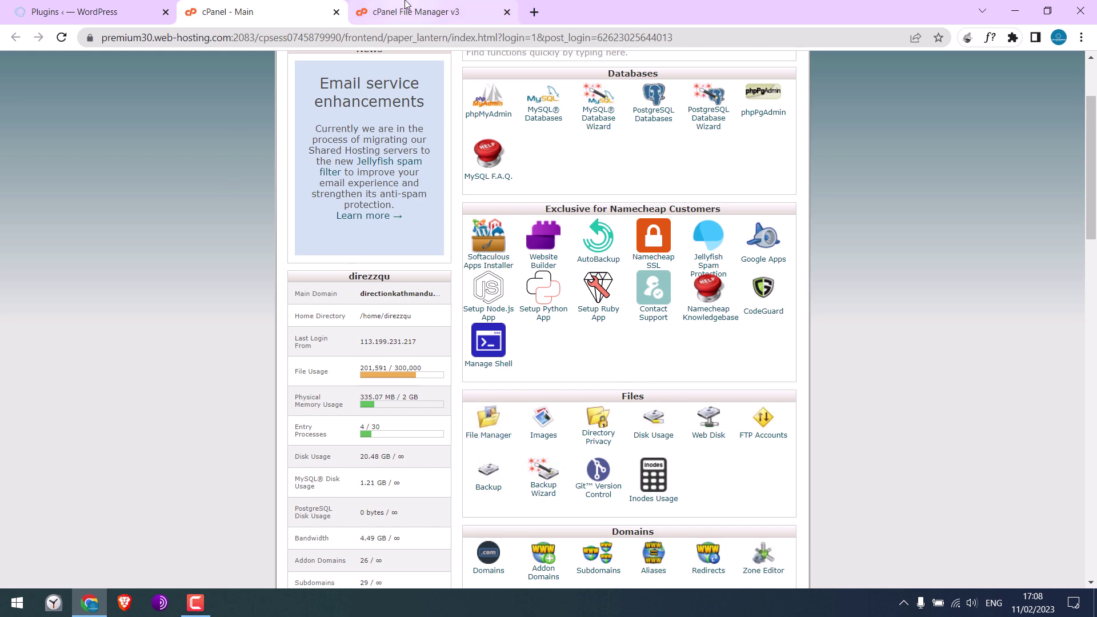
Step: Rename the plugins_old folder back to plugins by deleting the '_old' suffix
click(400, 12)
right_click(289, 223)
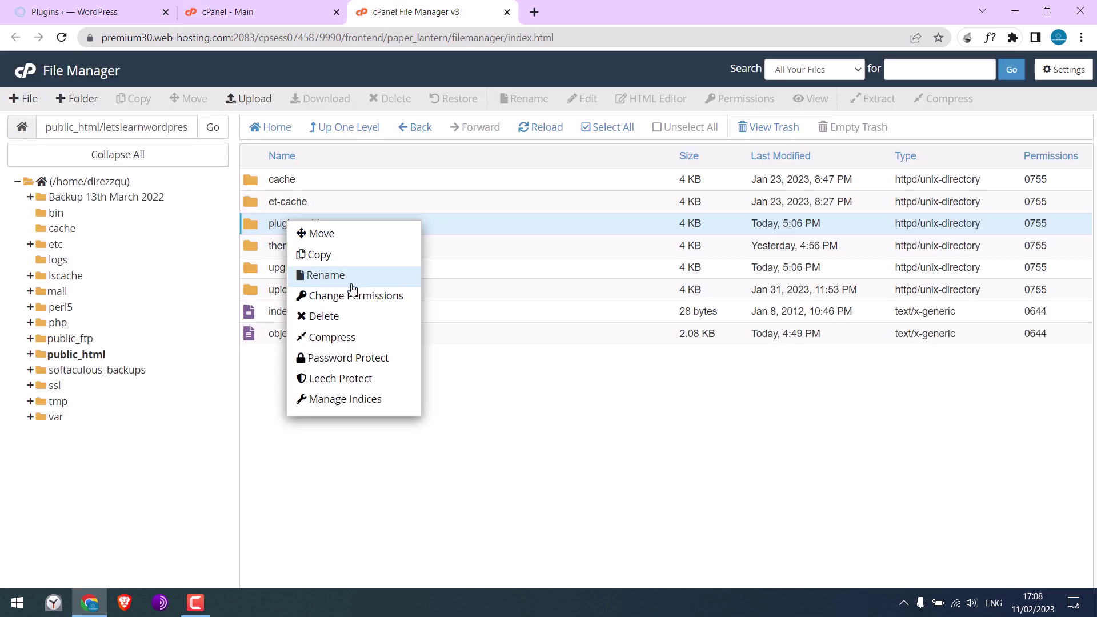
click(350, 276)
drag(432, 332, 478, 331)
key(BackSpace)
click(644, 377)
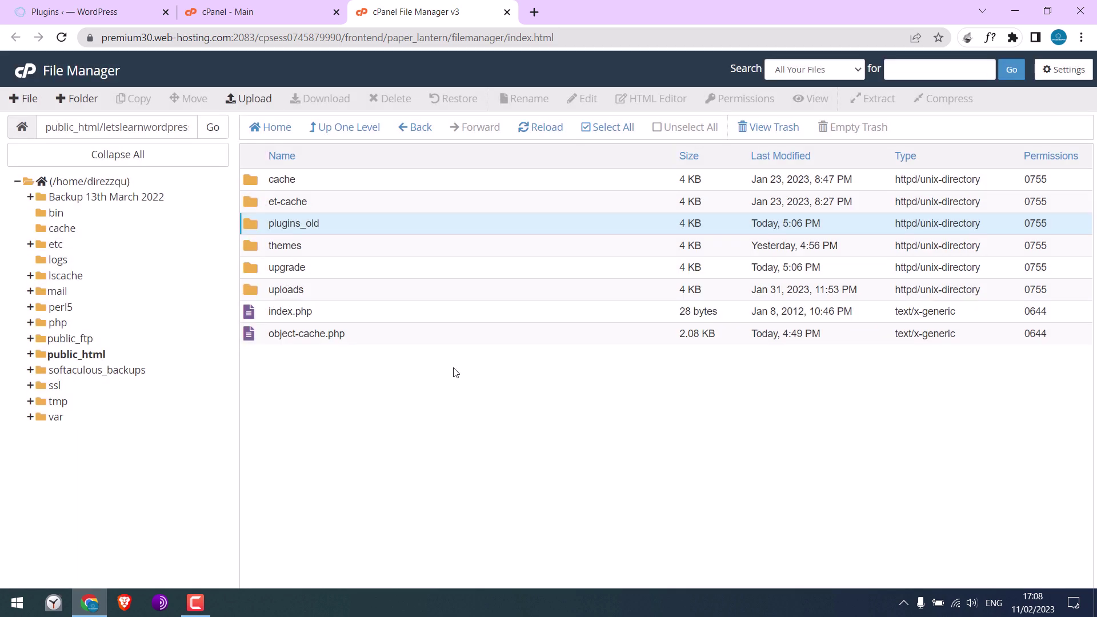
click(57, 11)
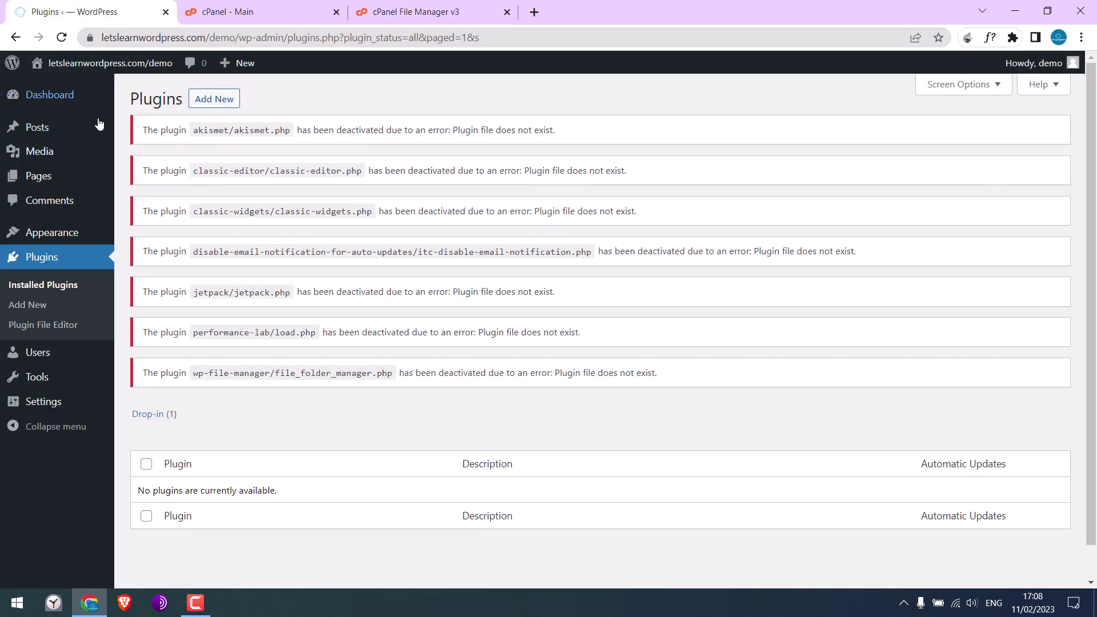
Step: Reload the Plugins page and activate the Akismet Anti-Spam plugin
click(61, 37)
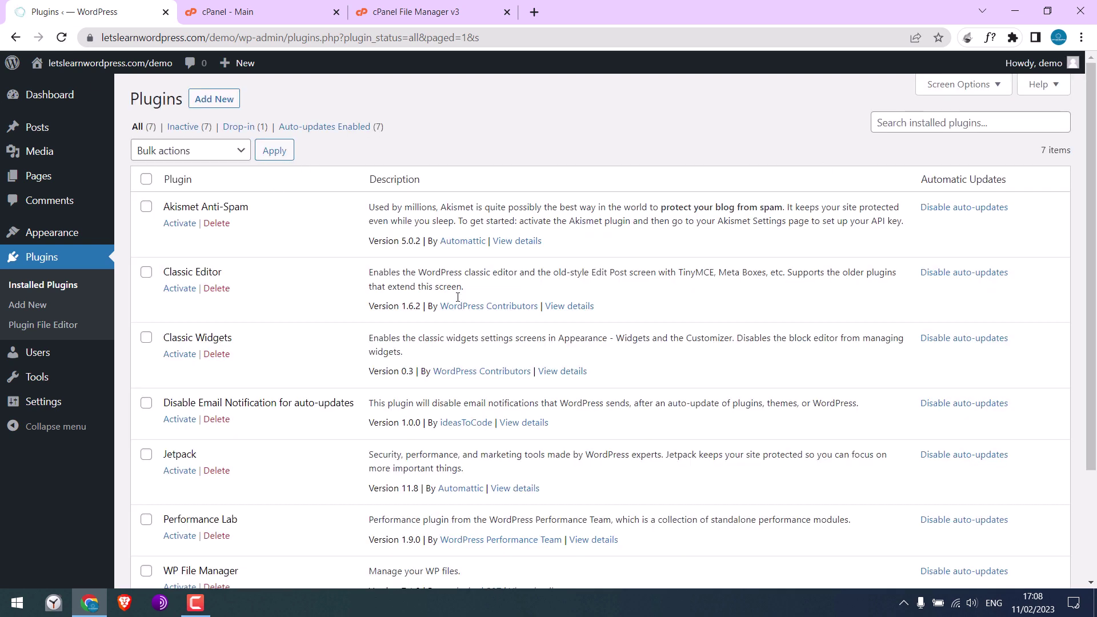
scroll(400, 195, down, 3)
scroll(320, 206, up, 3)
click(180, 223)
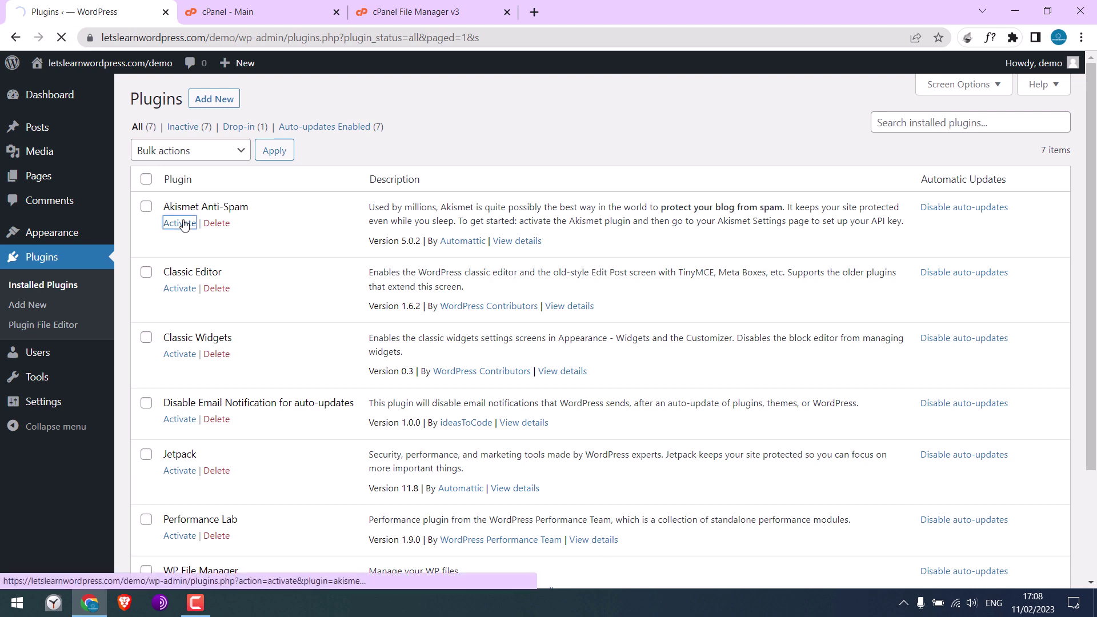
click(72, 264)
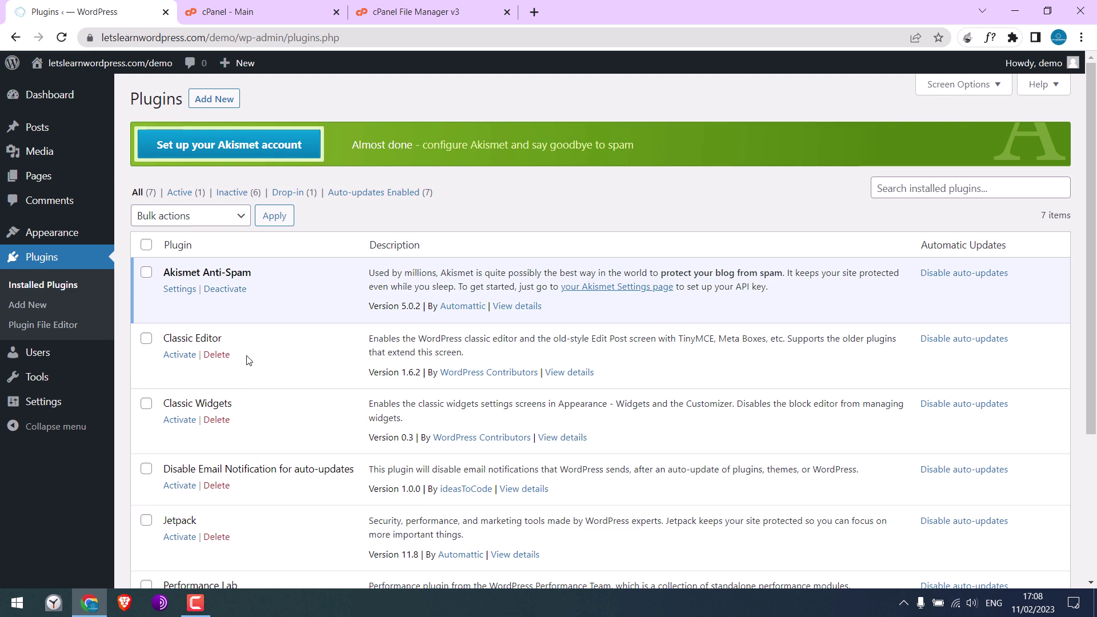
Step: Activate the Classic Editor plugin, then head back to cPanel File Manager
scroll(202, 443, down, 1)
click(187, 285)
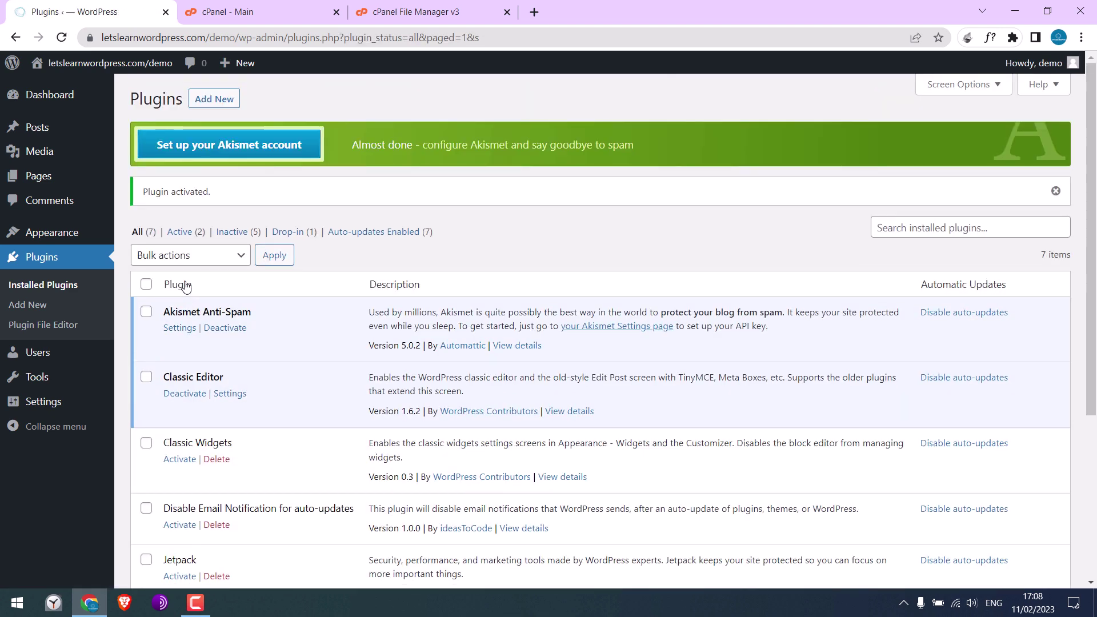
scroll(180, 420, down, 3)
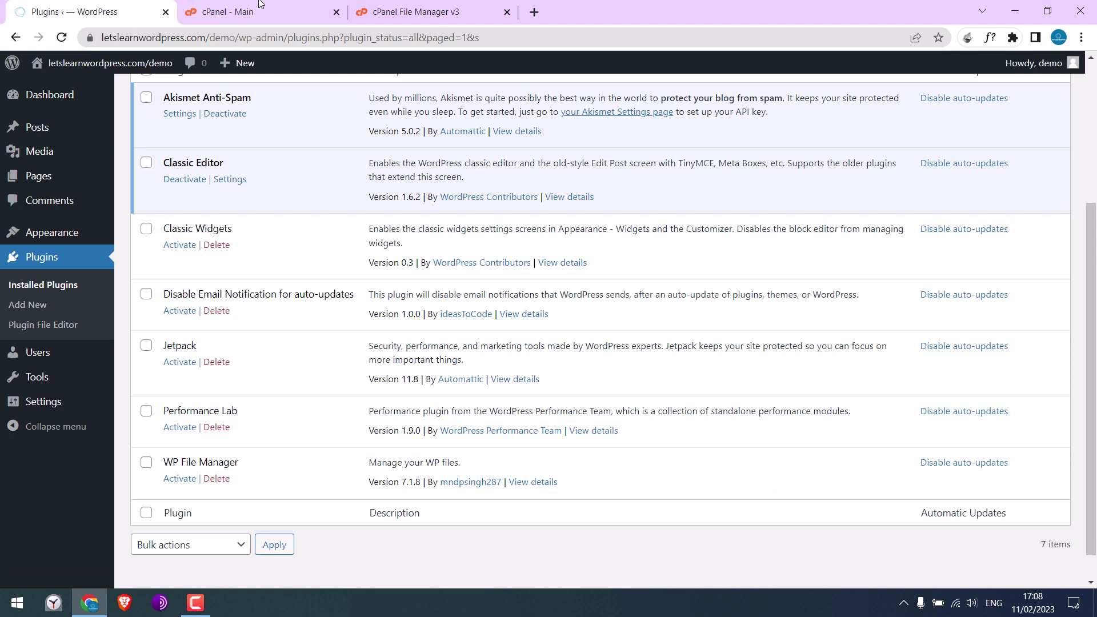
click(262, 11)
click(459, 7)
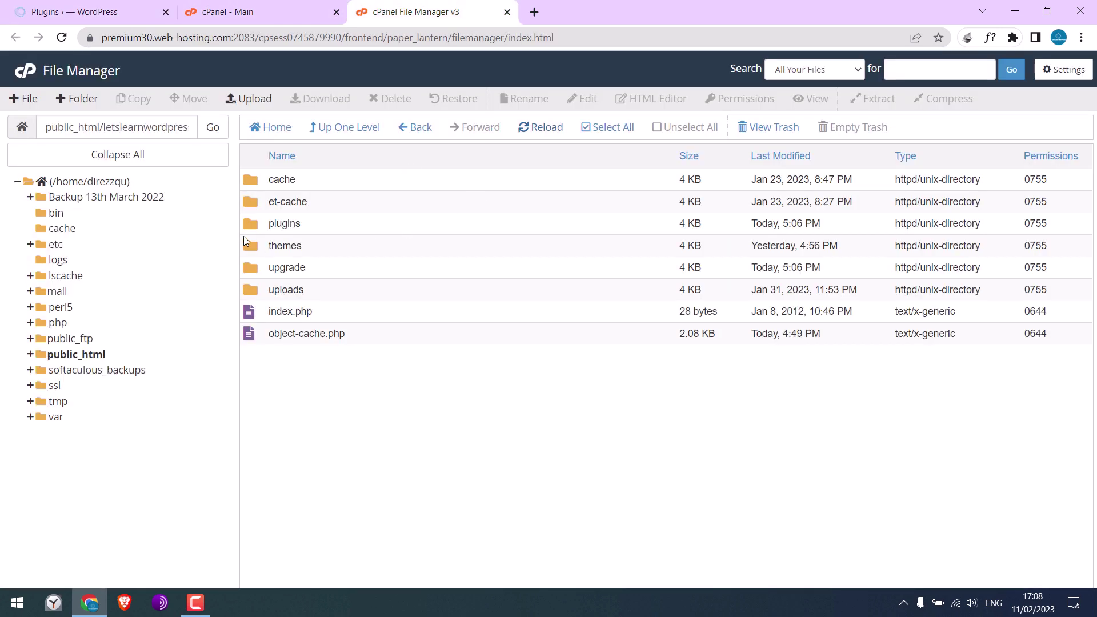
Step: In the themes folder, rename twentytwentyone to twentytwentyone_old, then reload WordPress admin
click(279, 232)
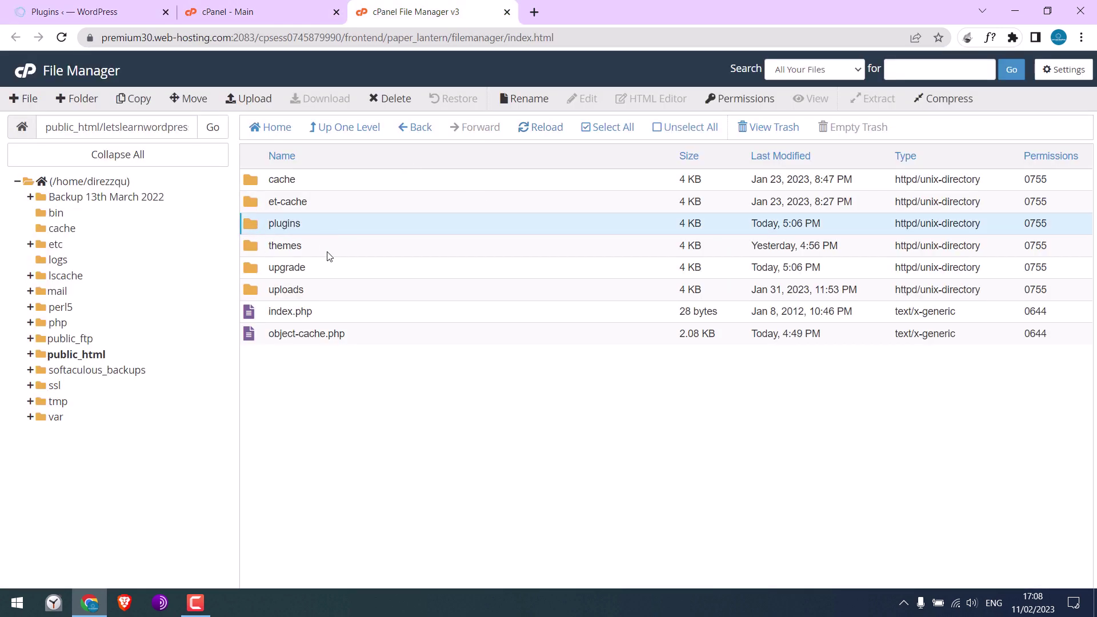
double_click(259, 252)
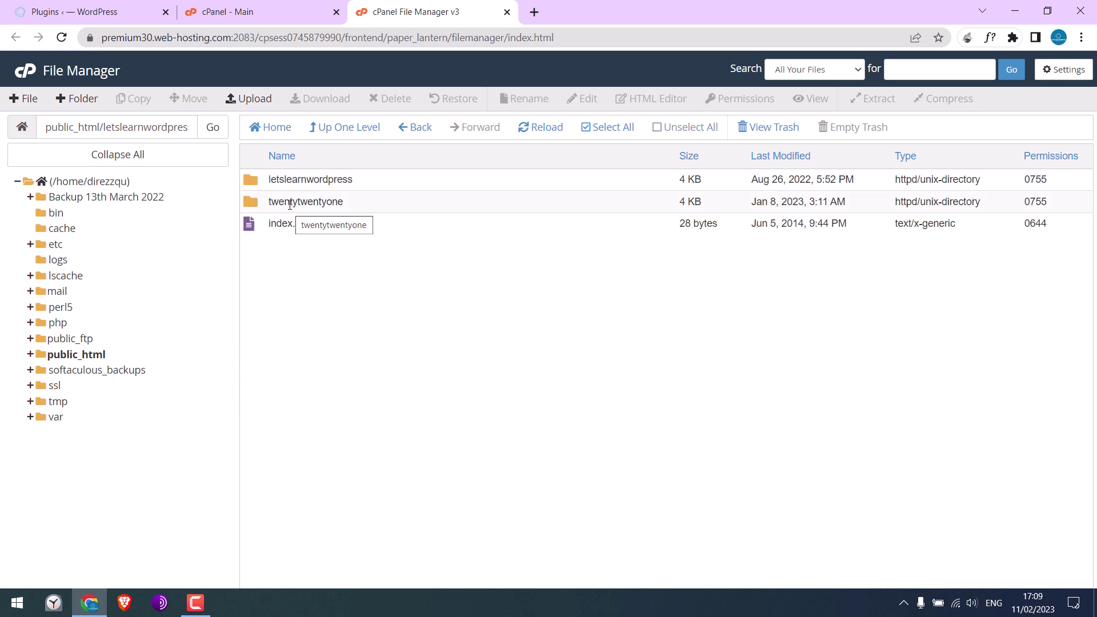
right_click(290, 206)
click(354, 268)
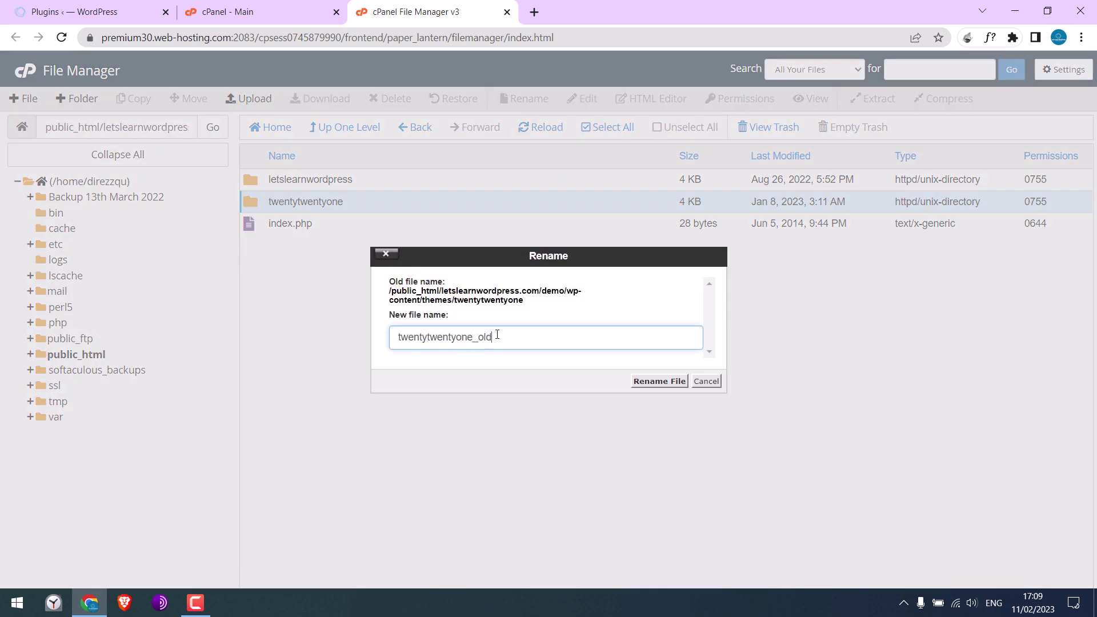
click(660, 382)
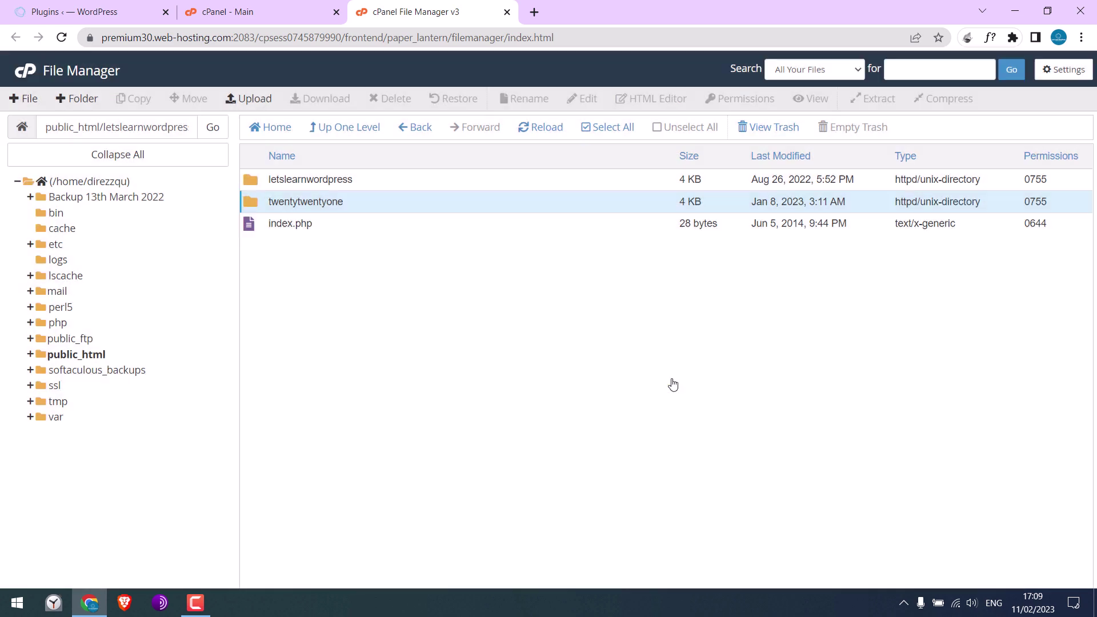
click(77, 8)
click(62, 38)
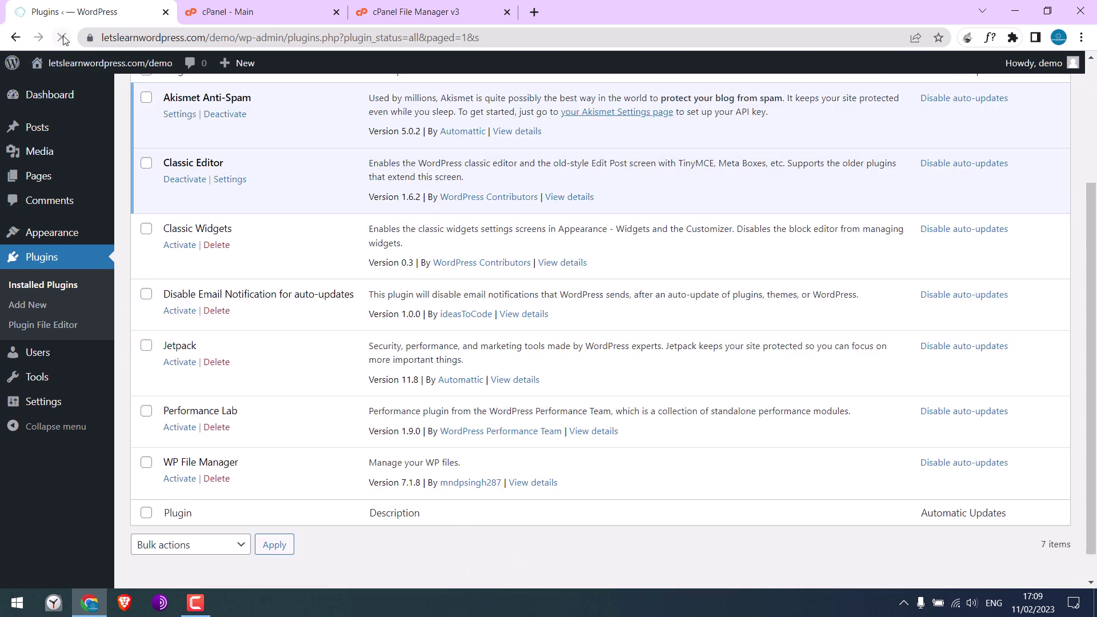
Step: On Appearance > Themes, confirm the twentytwentyone theme directory is reported missing
mouse_move(71, 233)
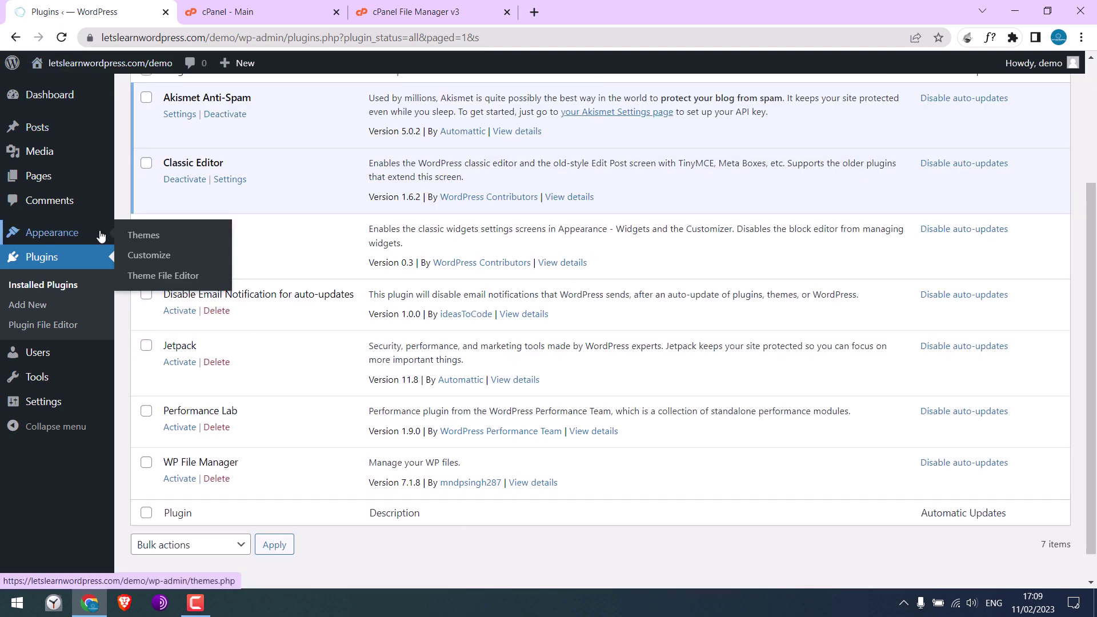
click(152, 237)
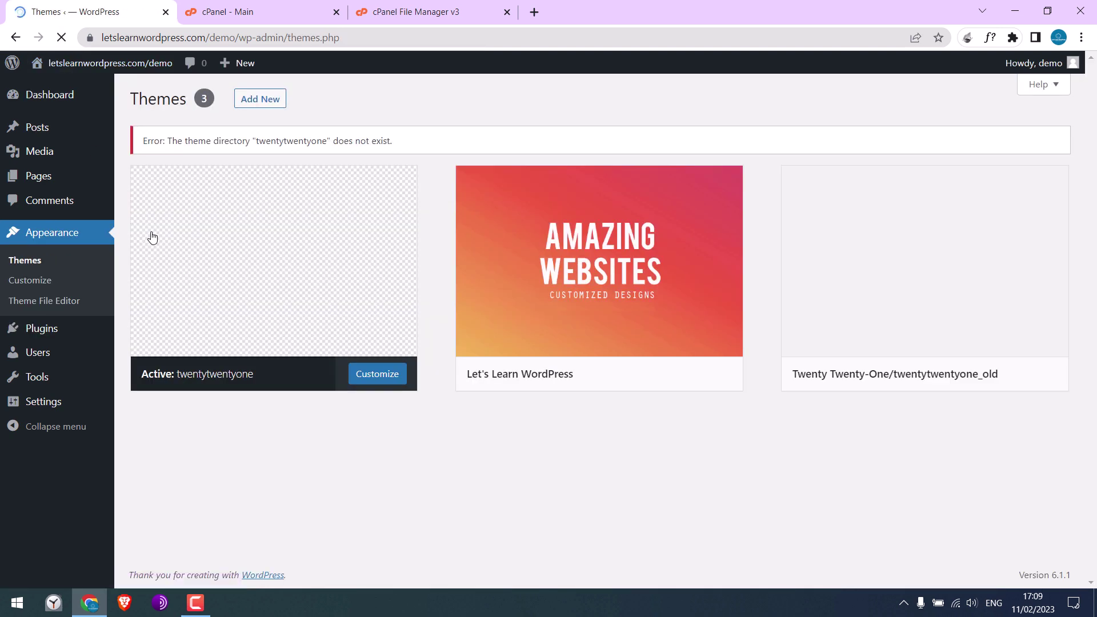
drag(254, 141, 333, 141)
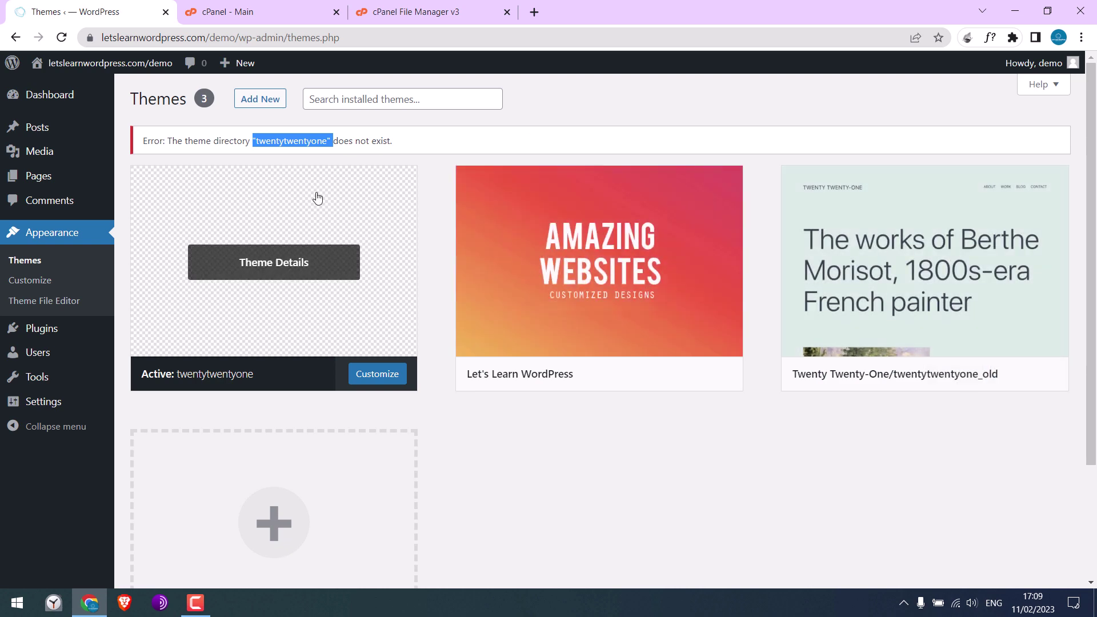
click(275, 12)
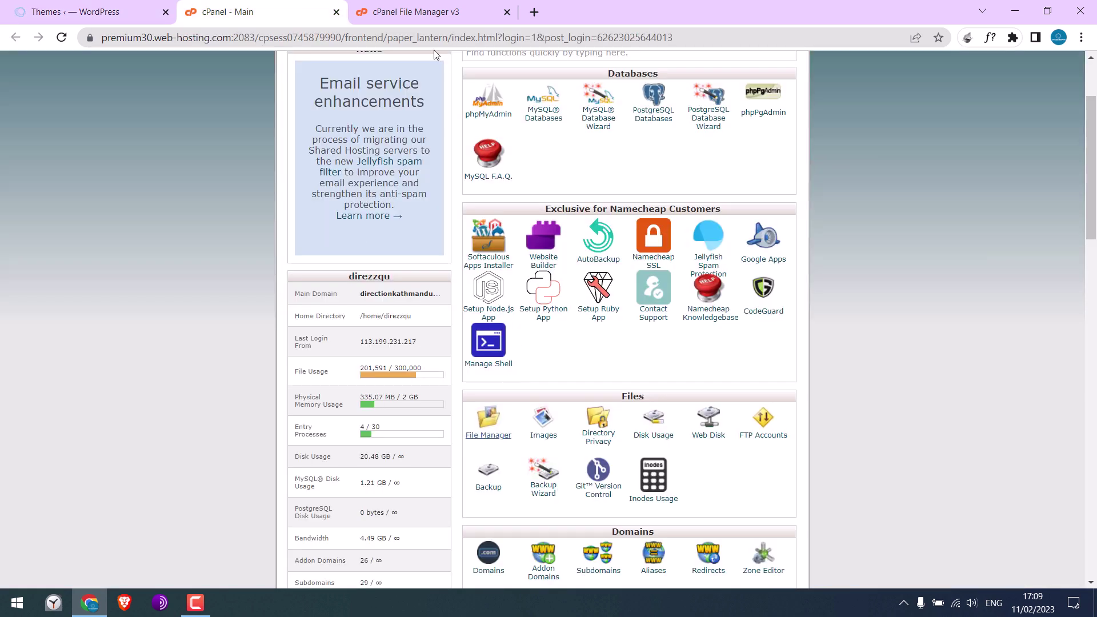
click(411, 8)
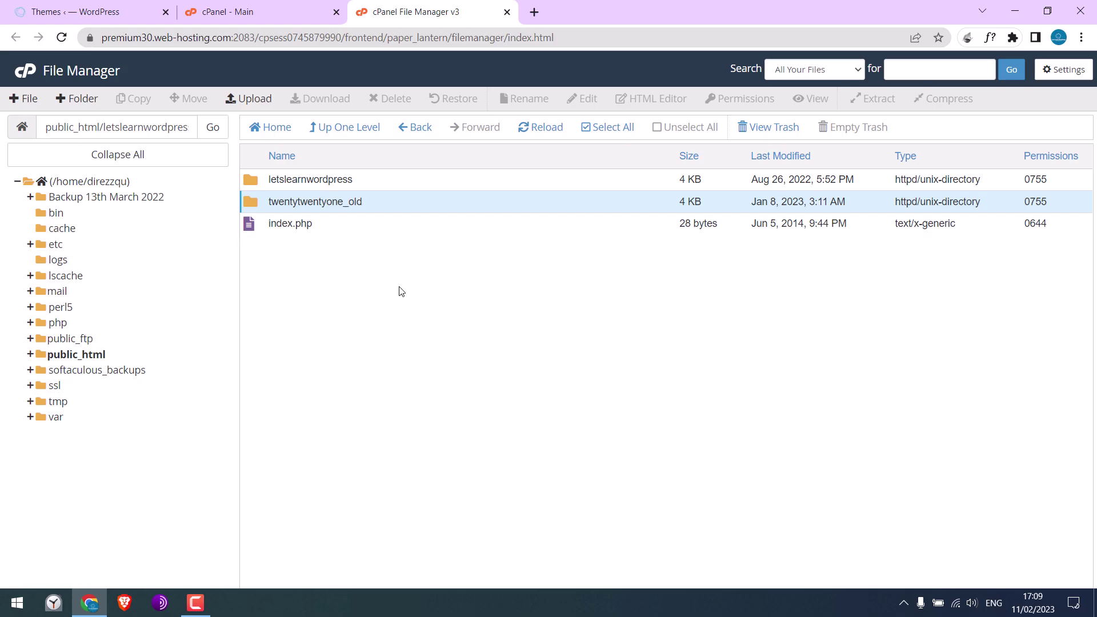